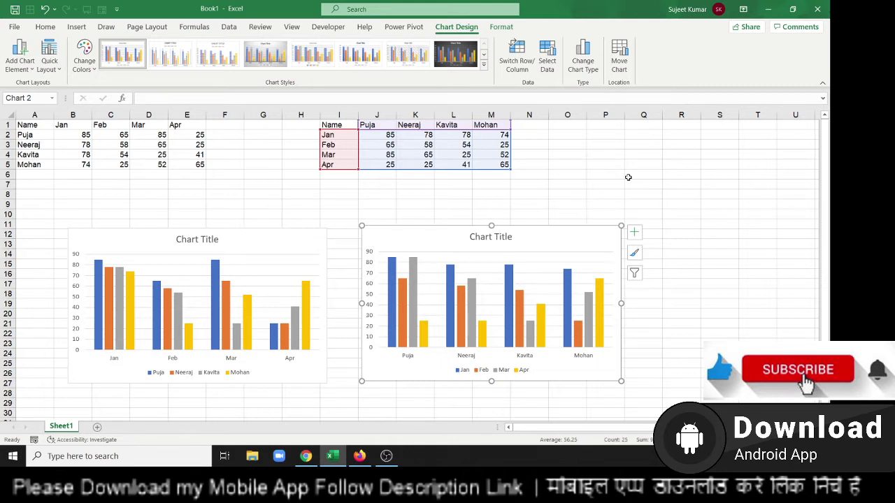
Step: Leave the chart selection and return to the worksheet cells
{"action": "left_click", "coordinate": [135, 126]}
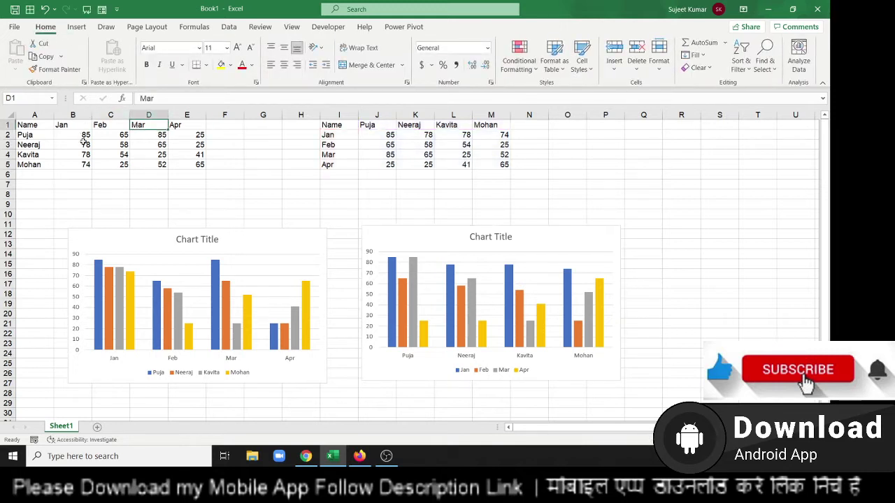
Step: Copy the sales values B2:E5 into J2:M5 of the transposed table
{"action": "left_click_drag", "start_coordinate": [80, 134], "coordinate": [199, 166]}
{"action": "key", "text": "ctrl+c"}
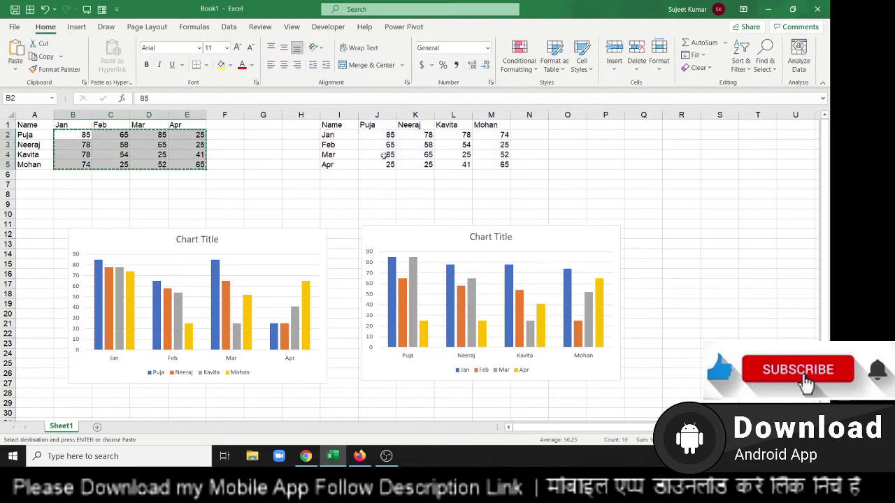
{"action": "left_click", "coordinate": [367, 135]}
{"action": "key", "text": "ctrl+v"}
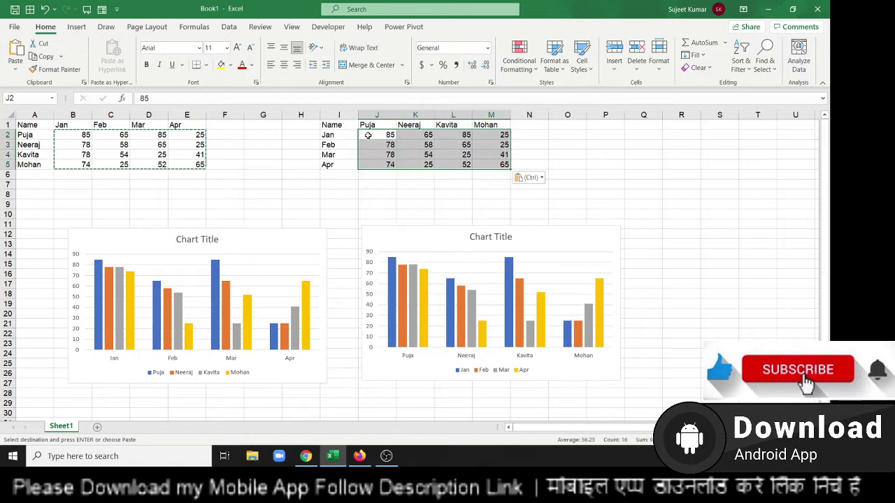
{"action": "left_click", "coordinate": [582, 166]}
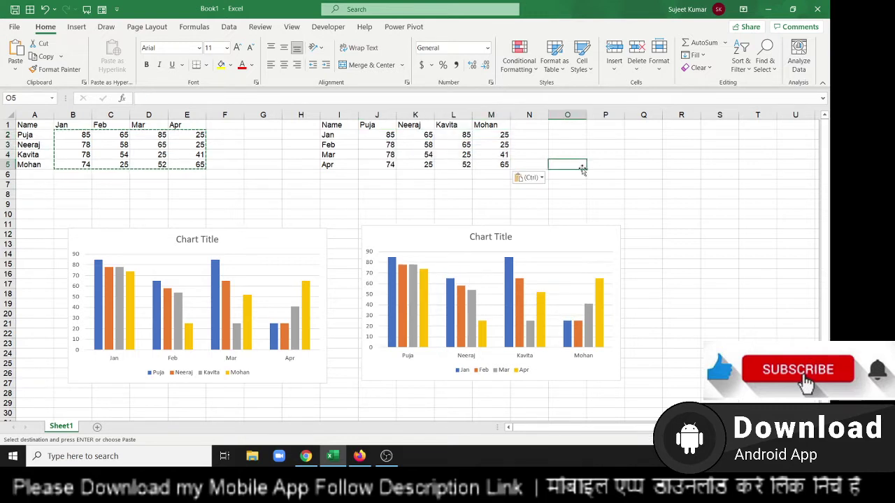
{"action": "key", "text": "Escape"}
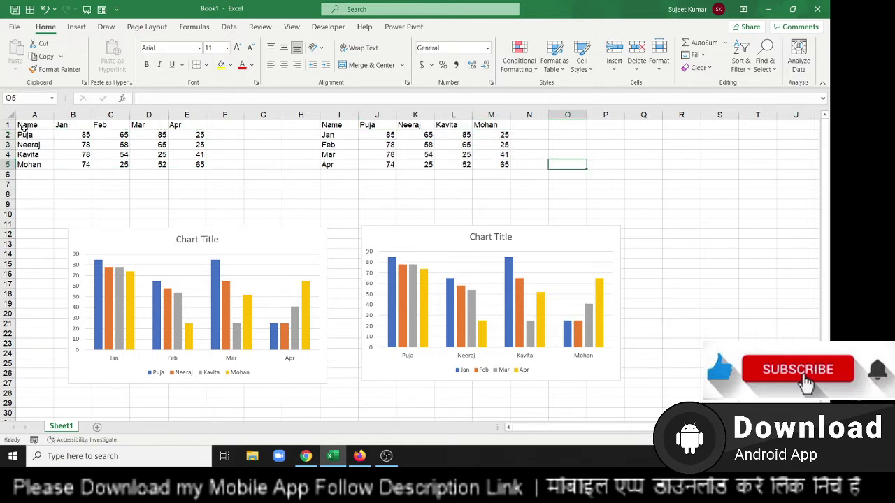
Step: Rename the transposed table's I1 corner header from Name to Month
{"action": "left_click_drag", "start_coordinate": [23, 128], "coordinate": [22, 166]}
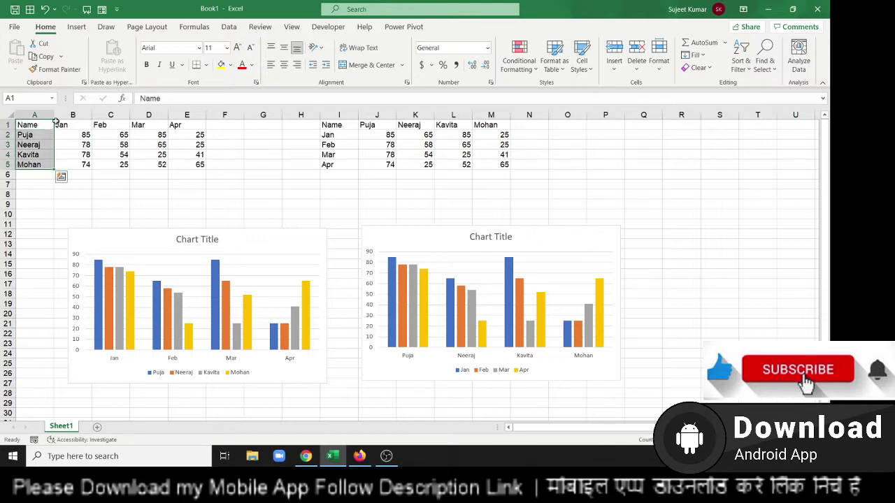
{"action": "left_click_drag", "start_coordinate": [64, 124], "coordinate": [177, 124]}
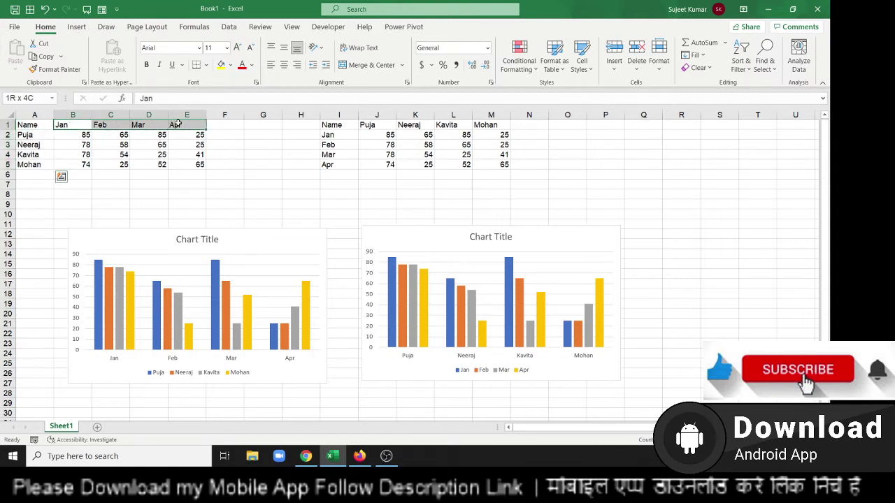
{"action": "left_click", "coordinate": [332, 125]}
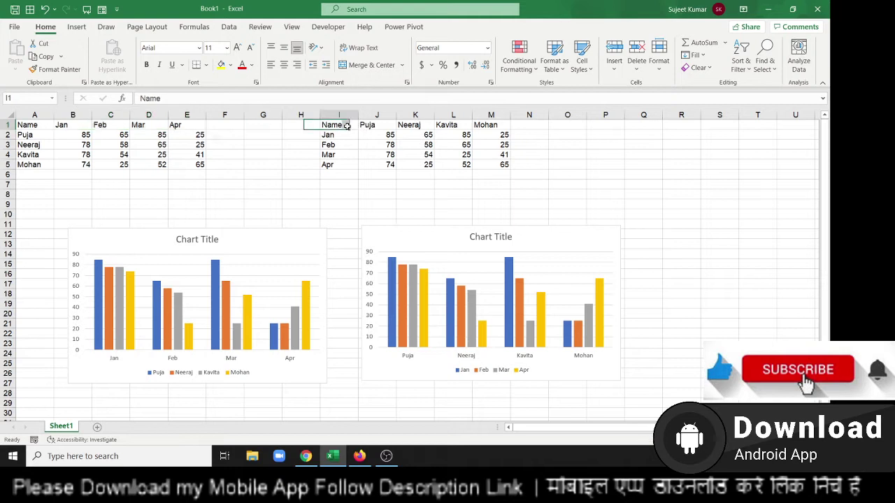
{"action": "type", "text": "Marh"}
{"action": "key", "text": "Return"}
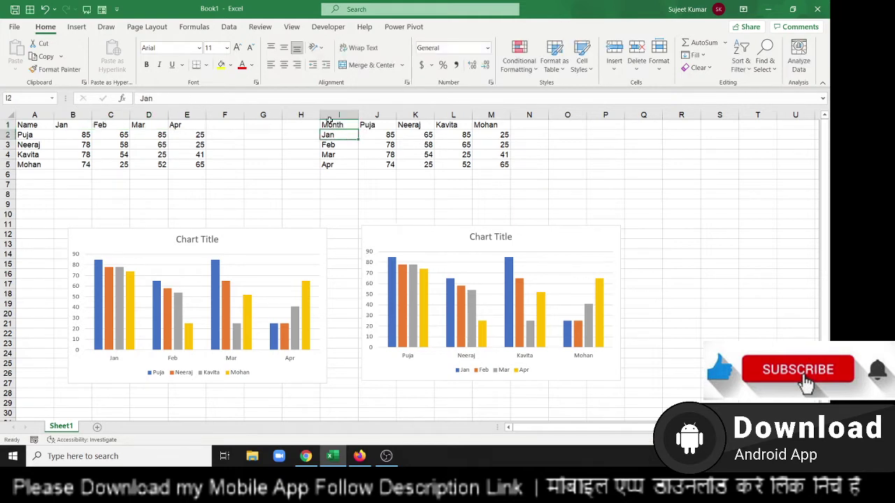
{"action": "left_click_drag", "start_coordinate": [335, 133], "coordinate": [338, 164]}
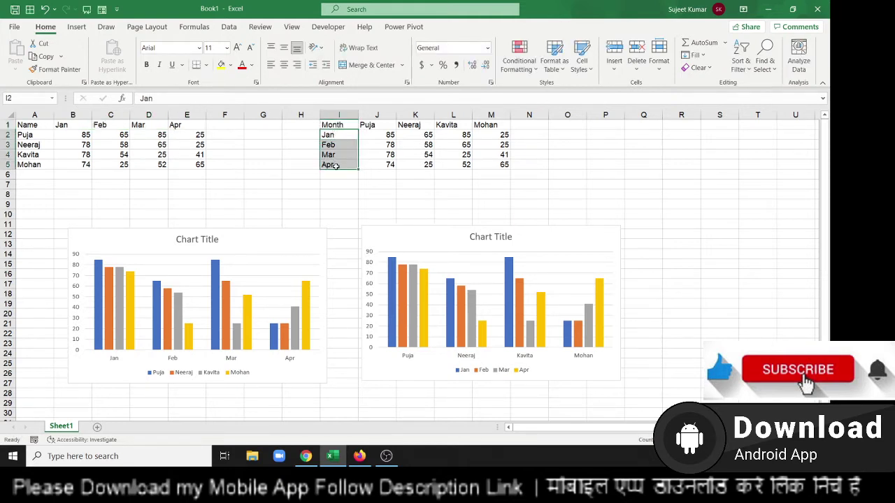
{"action": "left_click_drag", "start_coordinate": [376, 125], "coordinate": [503, 125]}
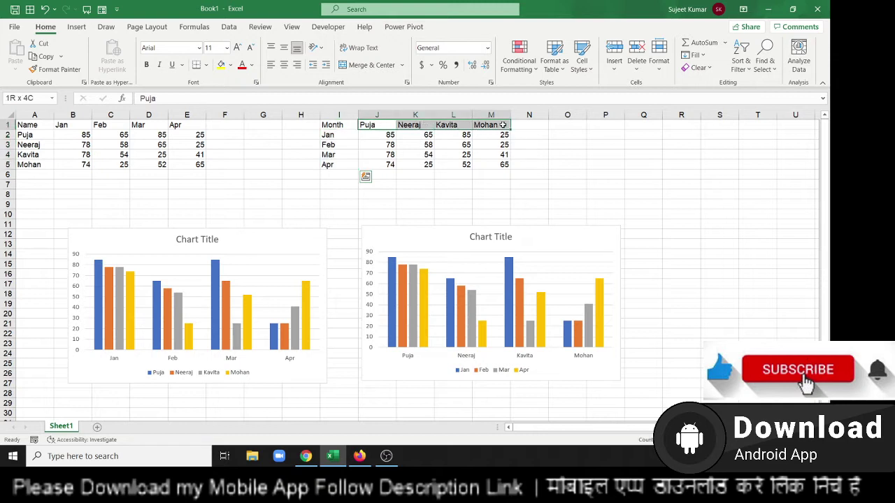
Step: Filter the left chart's series down to Puja only, so it is titled Puja
{"action": "left_click", "coordinate": [290, 236]}
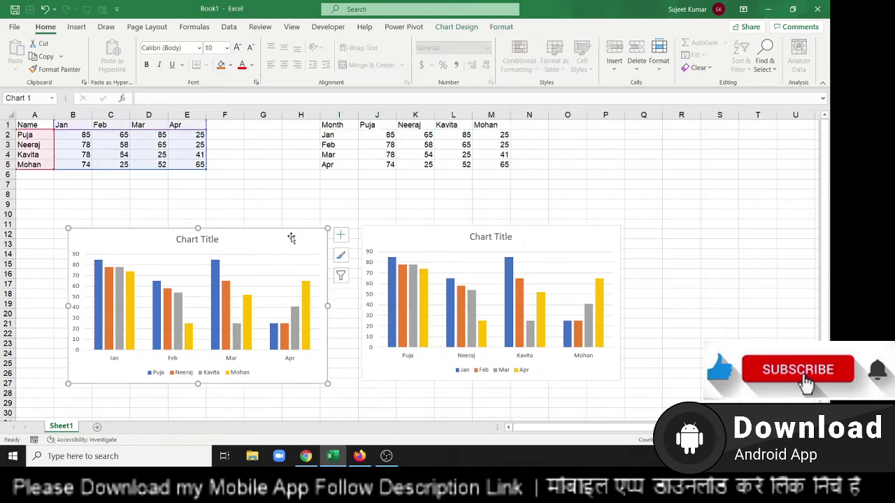
{"action": "left_click", "coordinate": [341, 275]}
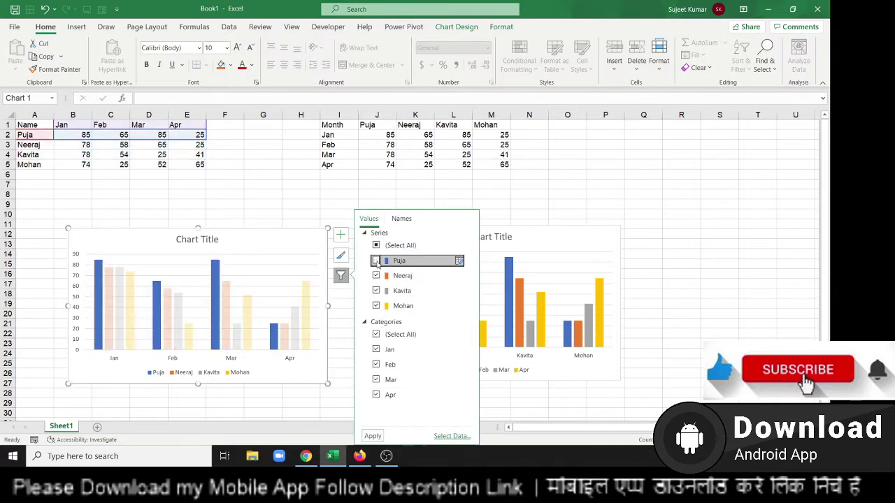
{"action": "left_click", "coordinate": [309, 200]}
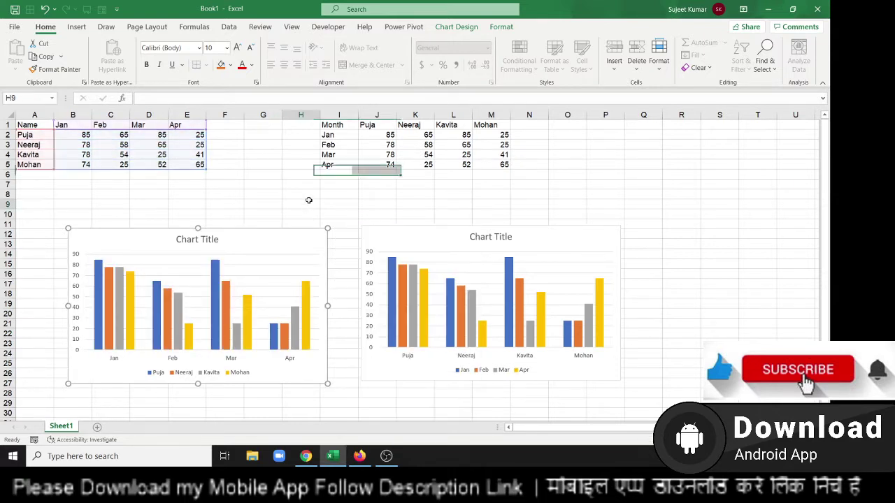
{"action": "left_click", "coordinate": [315, 244]}
{"action": "left_click", "coordinate": [341, 275]}
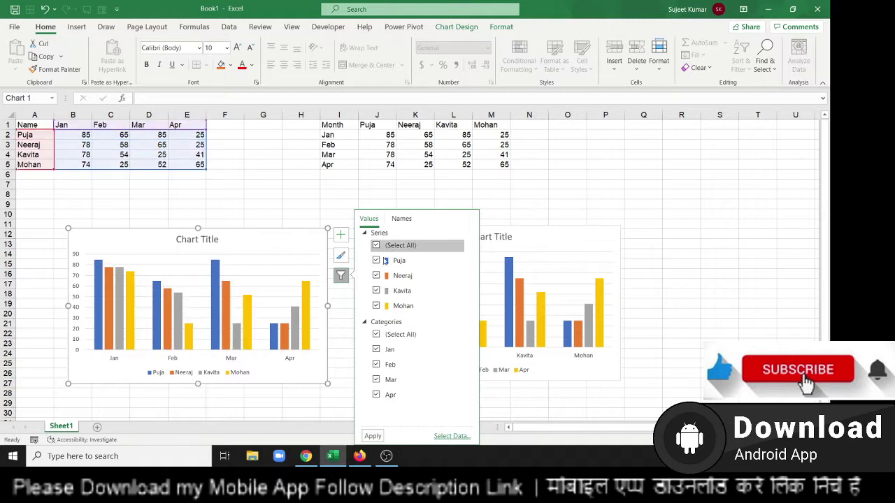
{"action": "left_click", "coordinate": [385, 261]}
{"action": "left_click", "coordinate": [377, 246]}
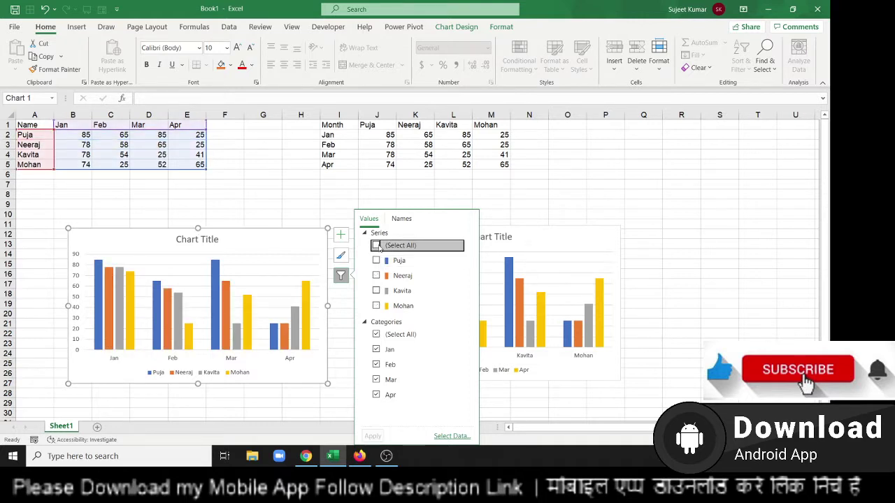
{"action": "left_click", "coordinate": [376, 261]}
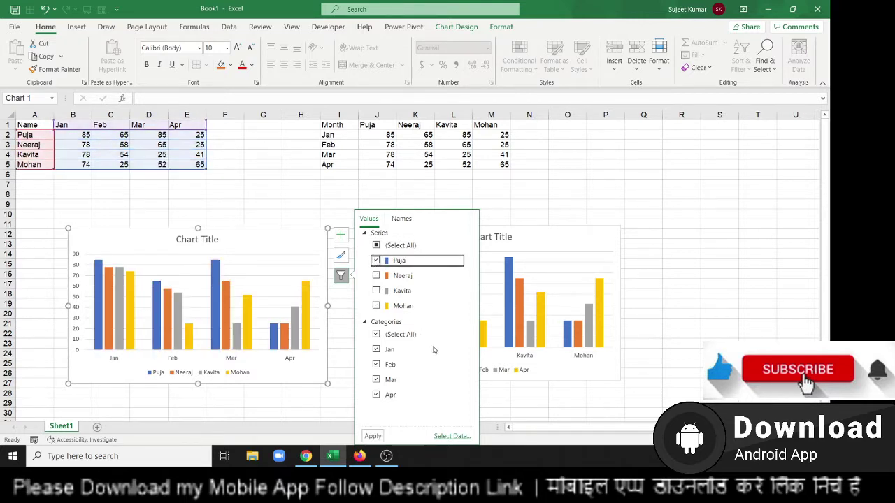
{"action": "left_click", "coordinate": [371, 437]}
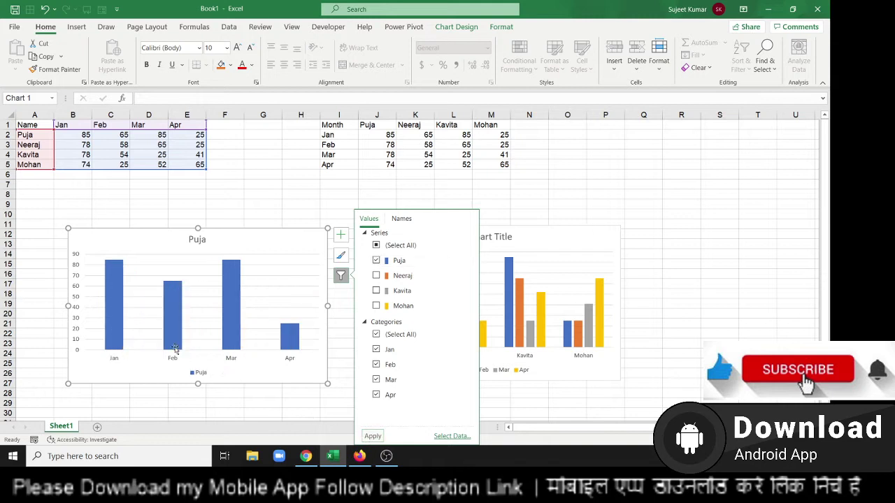
{"action": "left_click", "coordinate": [654, 203]}
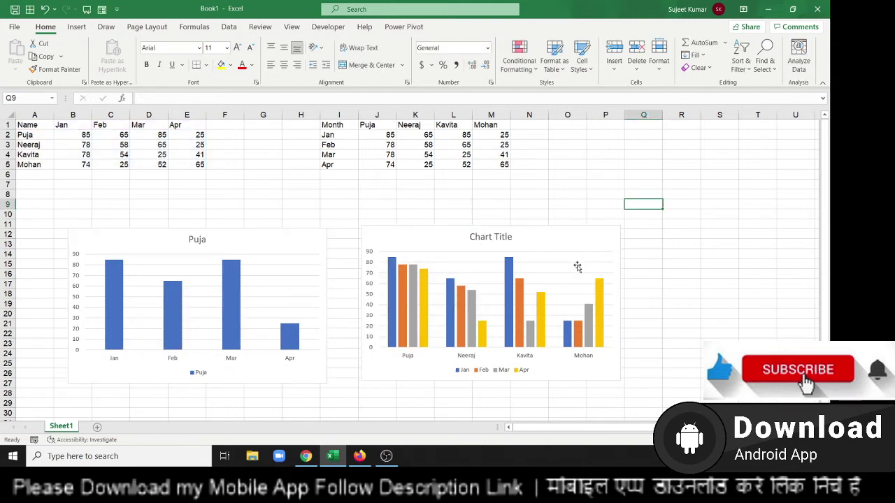
{"action": "left_click", "coordinate": [286, 242]}
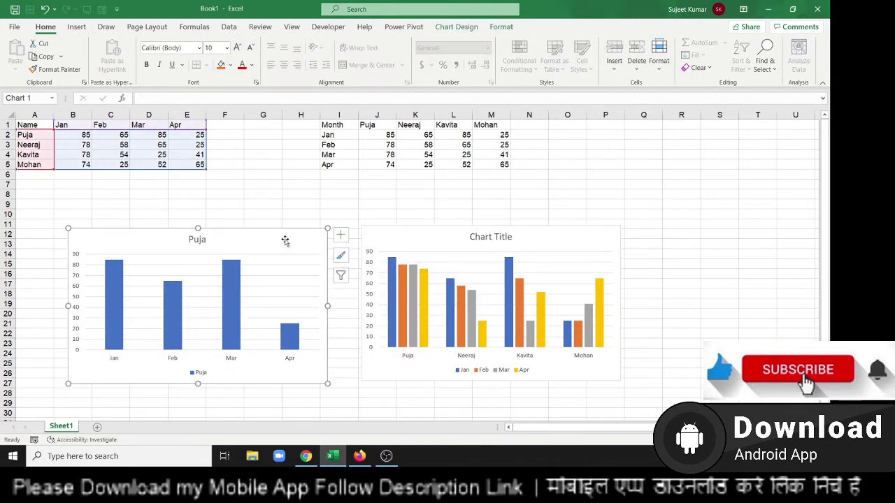
{"action": "left_click", "coordinate": [399, 235]}
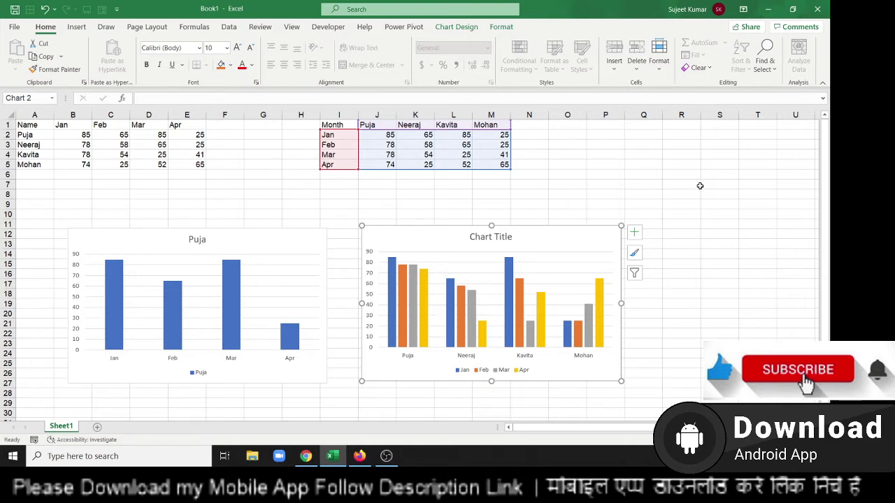
Step: Delete the Puja chart and the second chart, leaving only the two tables
{"action": "left_click", "coordinate": [649, 175]}
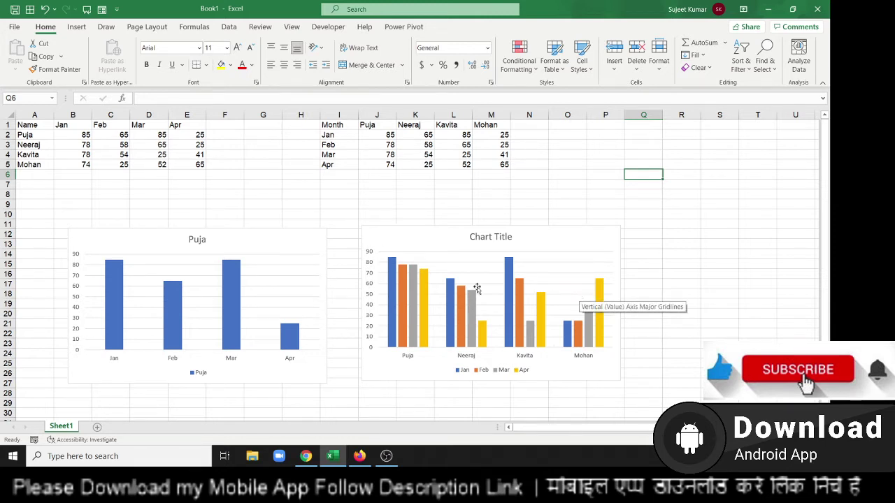
{"action": "left_click", "coordinate": [280, 234]}
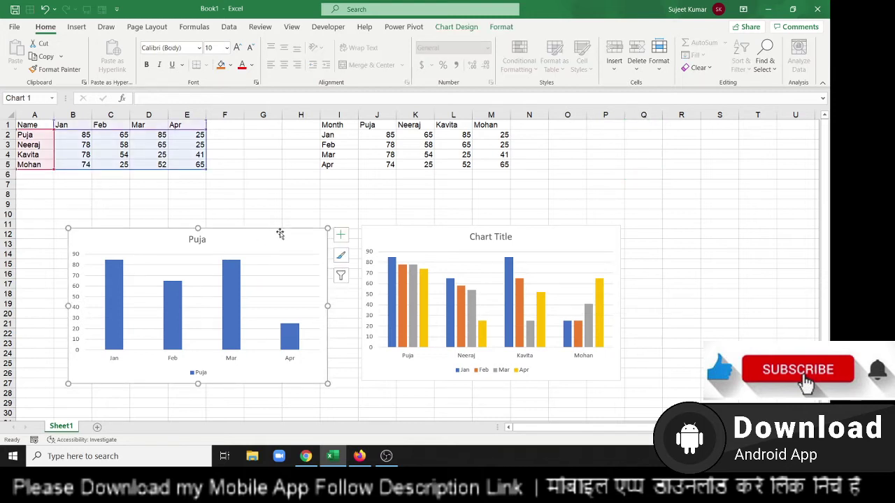
{"action": "key", "text": "Delete"}
{"action": "left_click", "coordinate": [400, 241]}
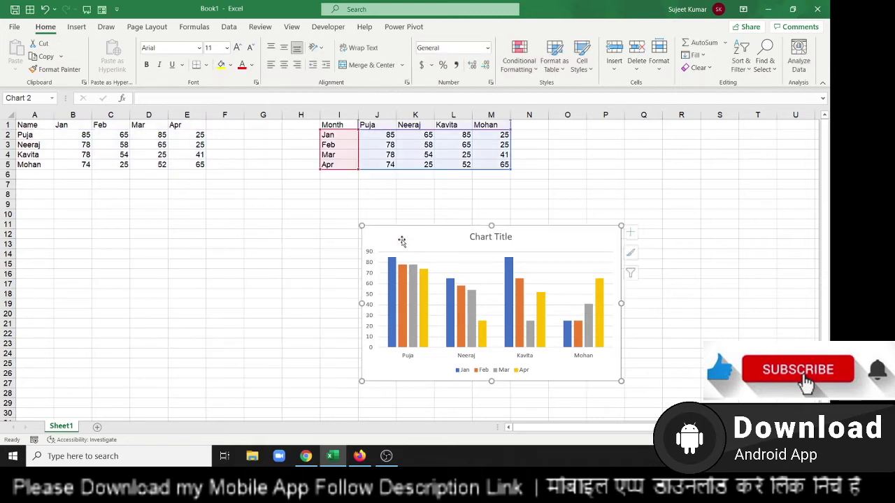
{"action": "key", "text": "Delete"}
{"action": "left_click", "coordinate": [383, 135]}
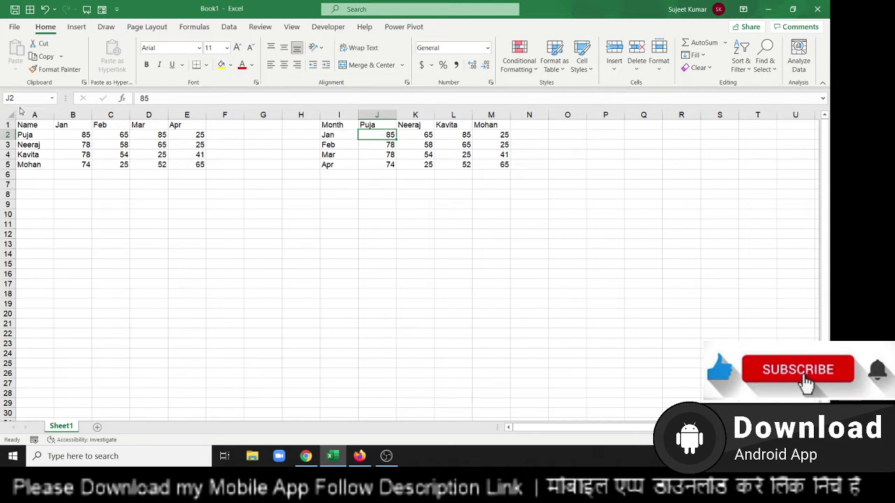
Step: Enter the headers Name, Month and Sales in A12:C12
{"action": "left_click", "coordinate": [36, 231]}
{"action": "type", "text": "Name"}
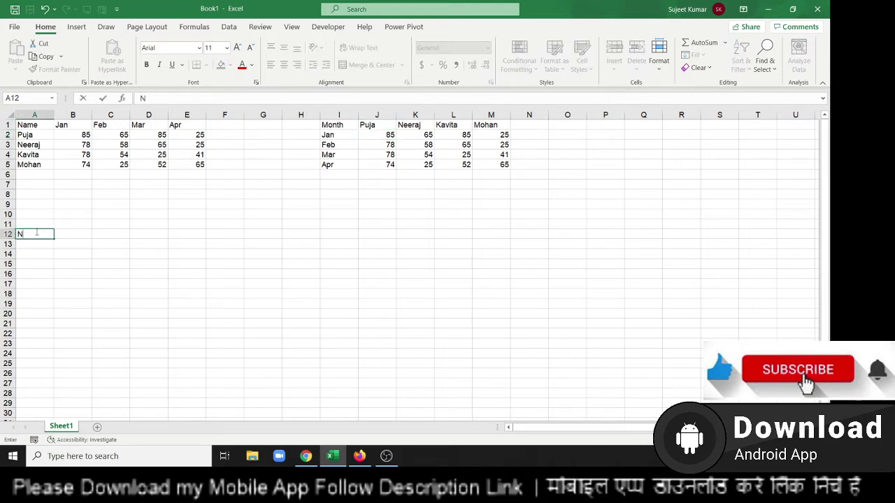
{"action": "key", "text": "Return"}
{"action": "left_click", "coordinate": [35, 231]}
{"action": "key", "text": "Tab"}
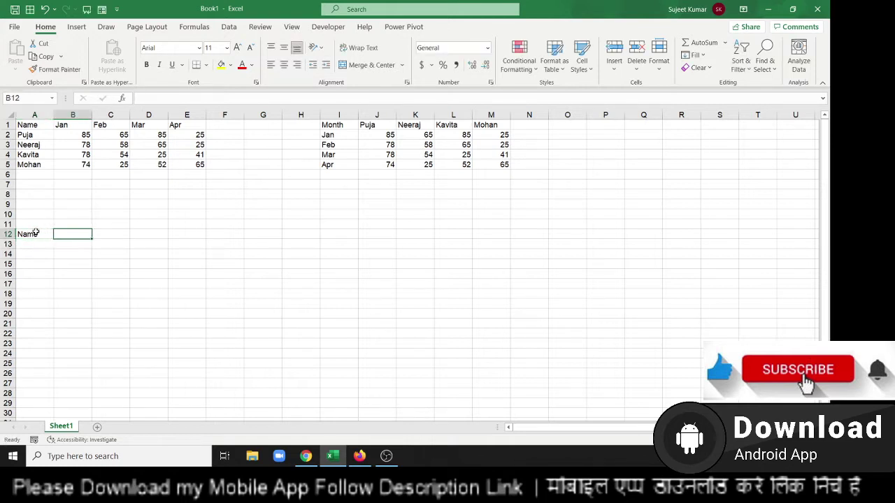
{"action": "type", "text": "Mont"}
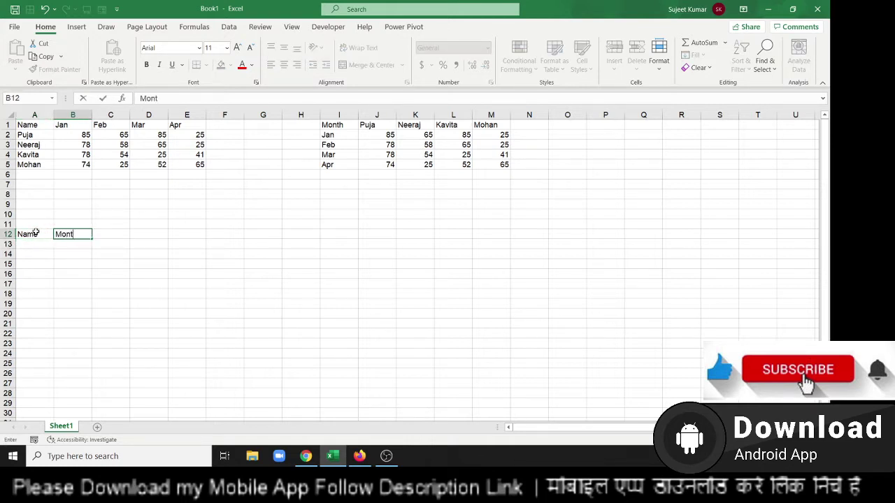
{"action": "type", "text": "h"}
{"action": "key", "text": "Tab"}
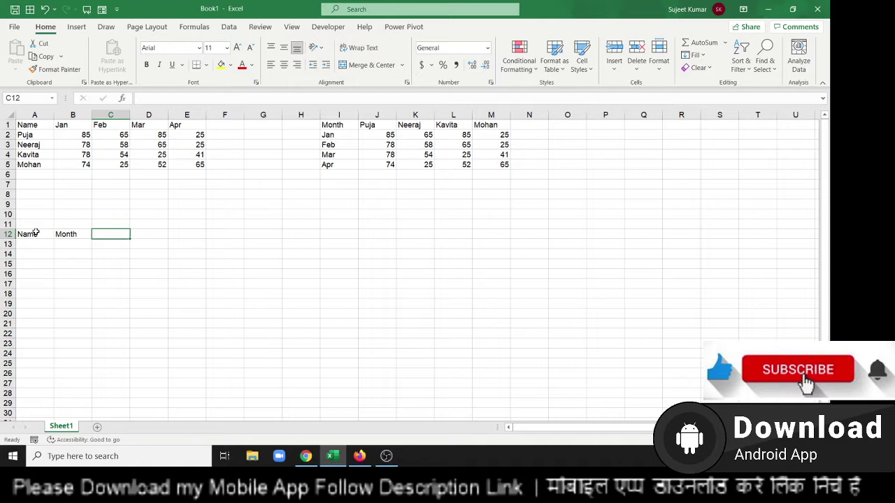
{"action": "type", "text": "Sale"}
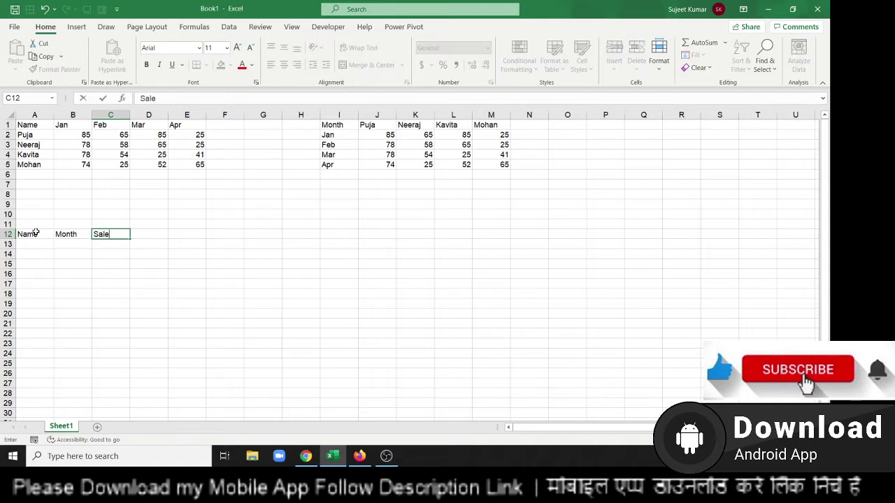
{"action": "type", "text": "s"}
{"action": "key", "text": "Return"}
Step: Copy the four names Puja through Mohan into A13:A16
{"action": "key", "text": "Up"}
{"action": "key", "text": "Left"}
{"action": "key", "text": "ctrl+Up"}
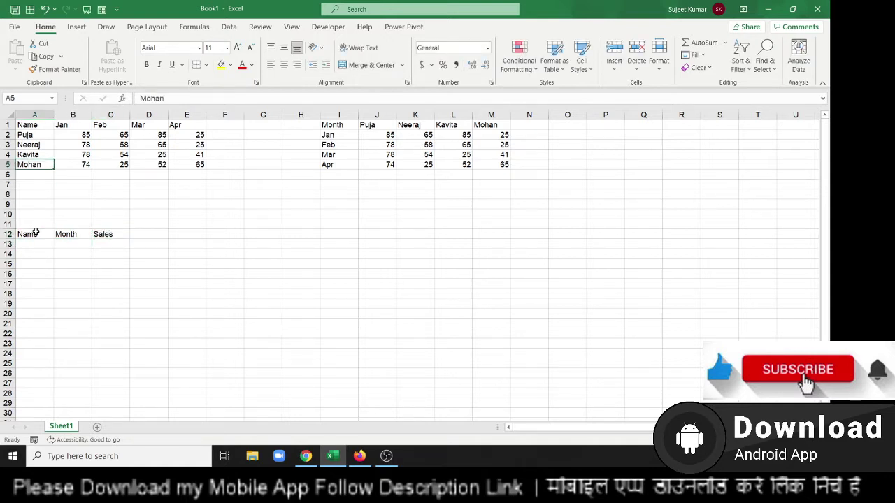
{"action": "key", "text": "Up"}
{"action": "key", "text": "Up"}
{"action": "key", "text": "Up"}
{"action": "key", "text": "ctrl+shift+Down"}
{"action": "key", "text": "ctrl+c"}
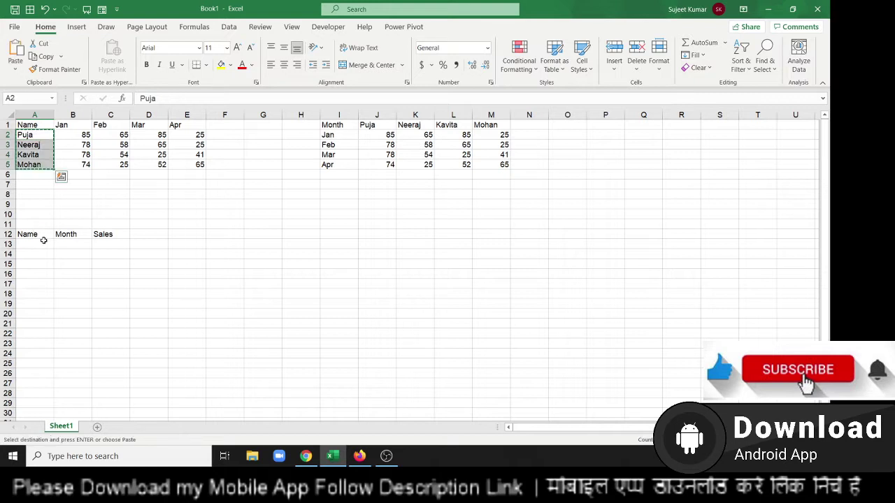
{"action": "left_click", "coordinate": [44, 244]}
{"action": "key", "text": "ctrl+v"}
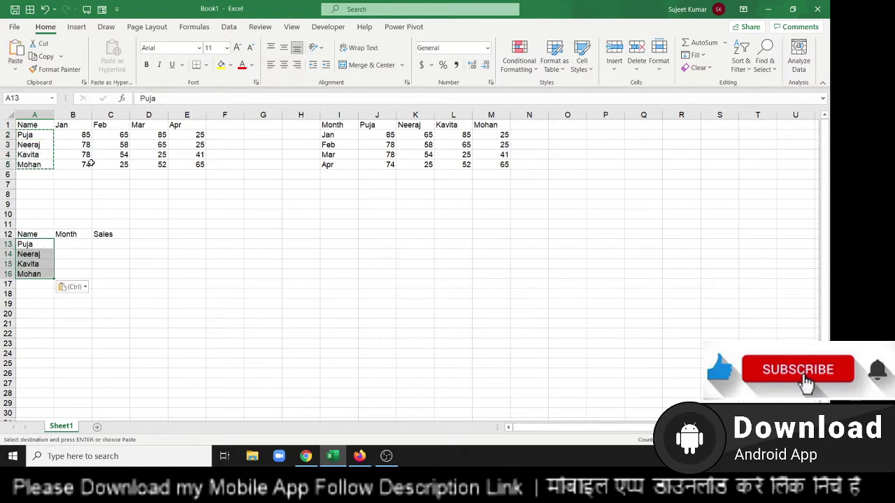
Step: Fill the Jan sales figures under Sales and Jan under Month for rows 13–16
{"action": "left_click_drag", "start_coordinate": [85, 165], "coordinate": [83, 134]}
{"action": "key", "text": "ctrl+c"}
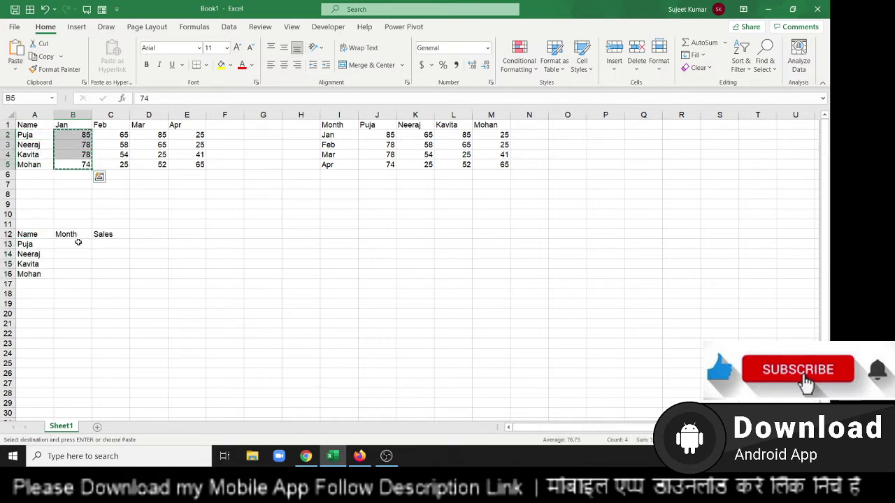
{"action": "left_click", "coordinate": [79, 243]}
{"action": "key", "text": "ctrl+v"}
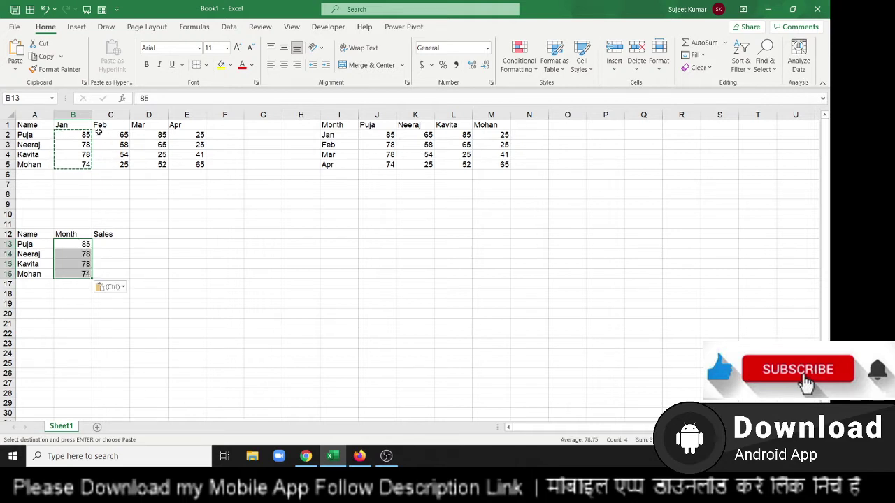
{"action": "key", "text": "ctrl+z"}
{"action": "left_click", "coordinate": [118, 245]}
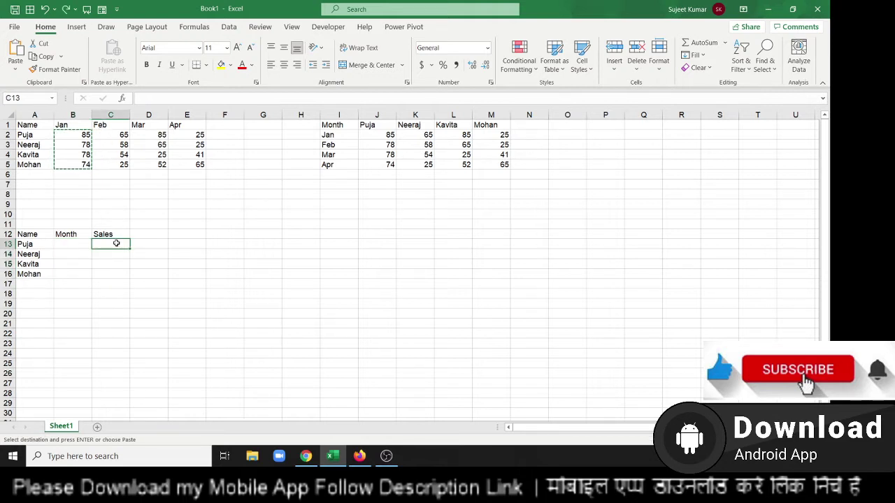
{"action": "key", "text": "ctrl+v"}
{"action": "left_click", "coordinate": [76, 127]}
{"action": "key", "text": "ctrl+c"}
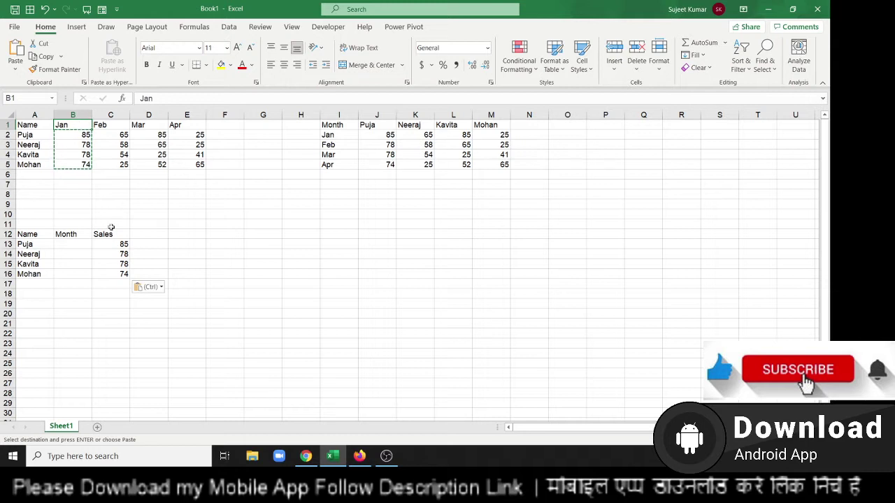
{"action": "left_click_drag", "start_coordinate": [82, 243], "coordinate": [86, 274]}
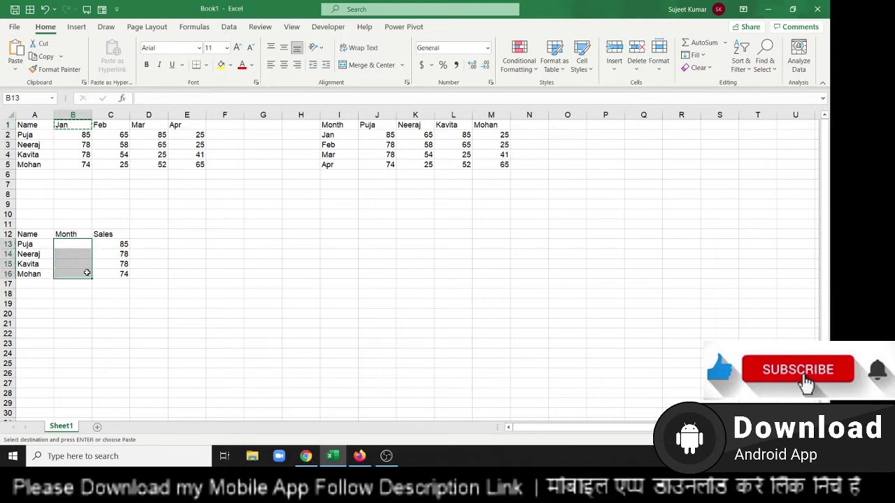
{"action": "key", "text": "ctrl+v"}
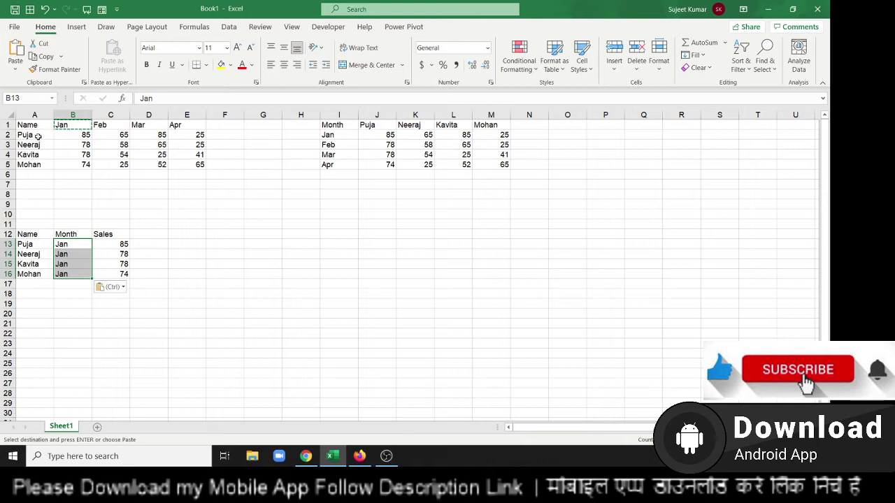
Step: Add rows 17–20 with the four names, Feb as the month, and Feb sales
{"action": "left_click_drag", "start_coordinate": [38, 136], "coordinate": [32, 165]}
{"action": "key", "text": "ctrl+c"}
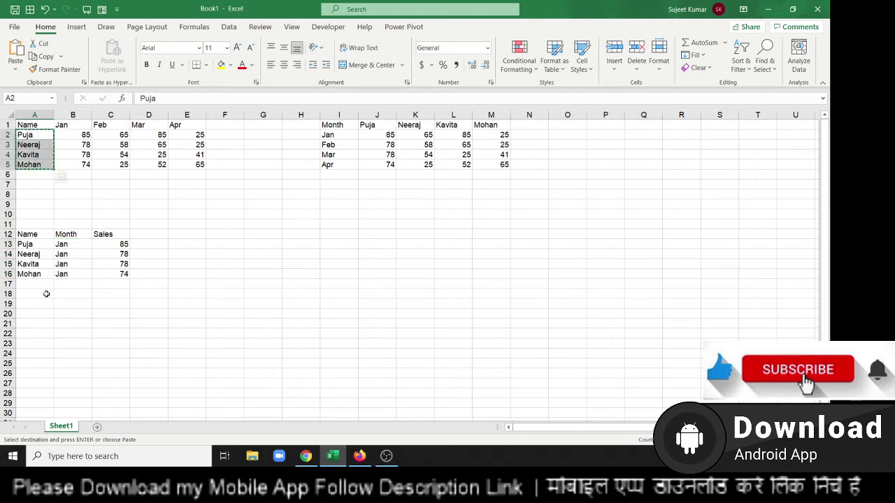
{"action": "left_click", "coordinate": [38, 284]}
{"action": "key", "text": "ctrl+v"}
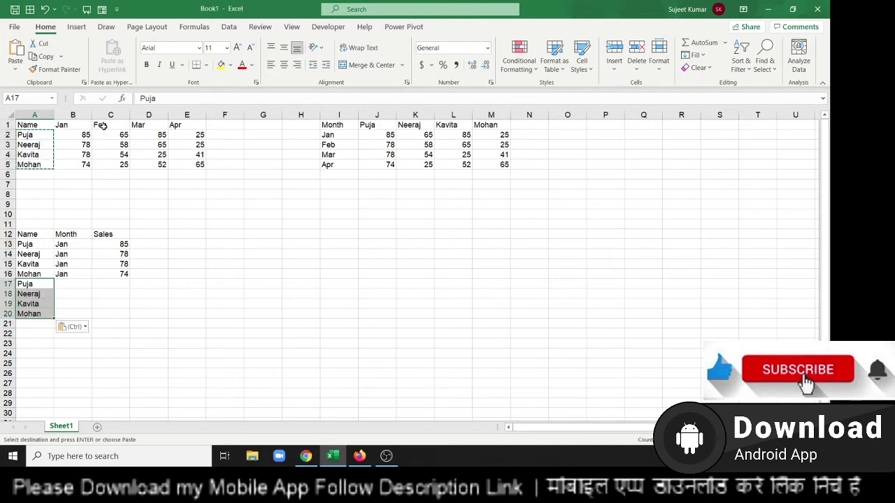
{"action": "left_click", "coordinate": [103, 124]}
{"action": "key", "text": "ctrl+c"}
{"action": "left_click_drag", "start_coordinate": [73, 284], "coordinate": [77, 313]}
{"action": "key", "text": "ctrl+v"}
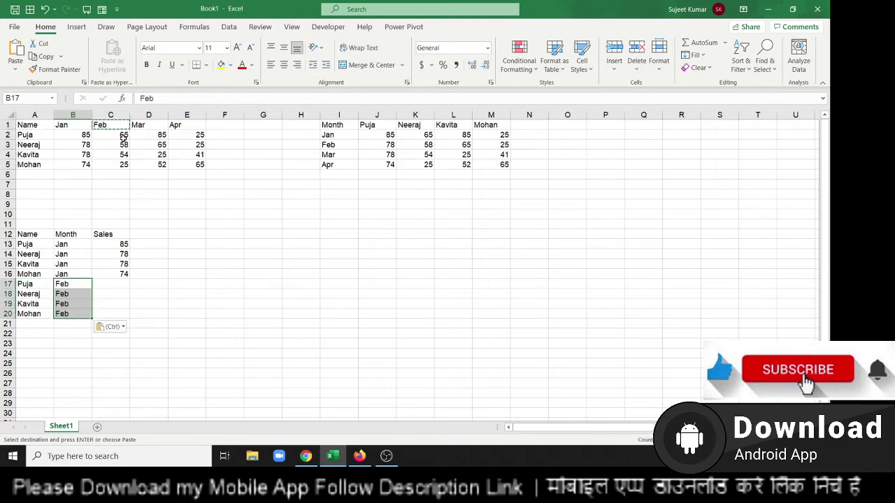
{"action": "left_click_drag", "start_coordinate": [116, 135], "coordinate": [123, 165]}
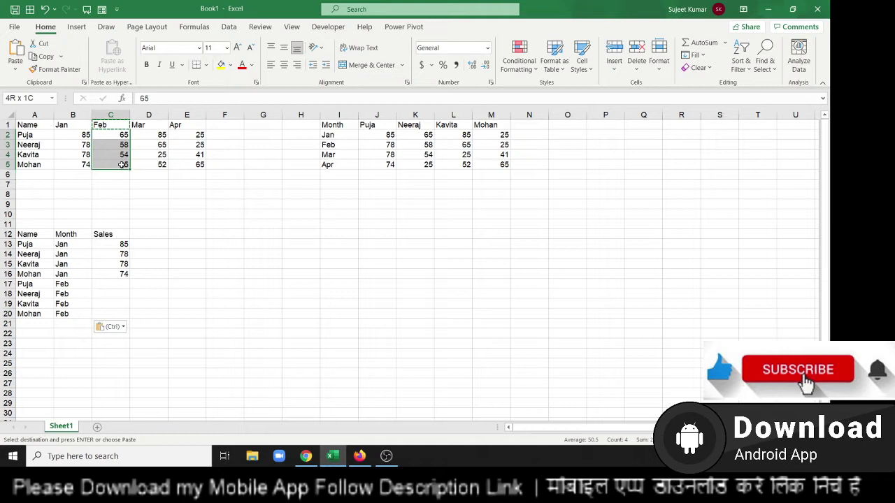
{"action": "key", "text": "ctrl+c"}
{"action": "left_click", "coordinate": [126, 283]}
{"action": "key", "text": "ctrl+v"}
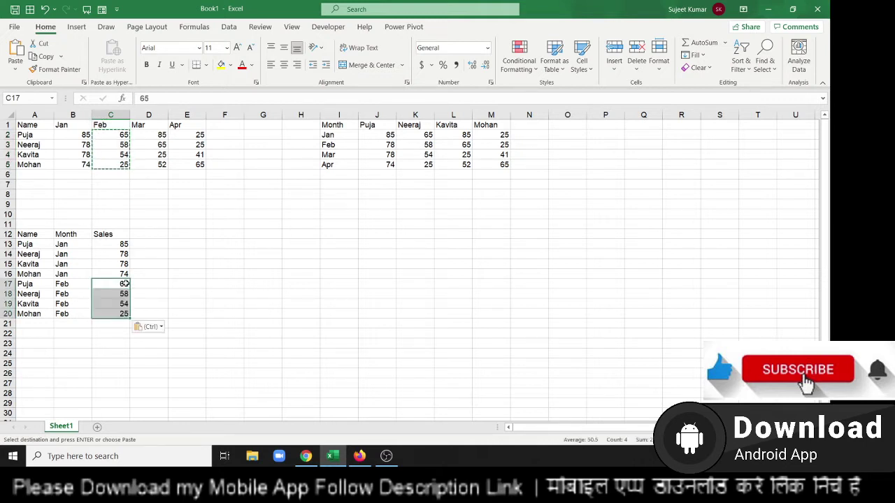
Step: Add the four names in rows 21–24 with Mar filled down the Month column
{"action": "left_click", "coordinate": [153, 128]}
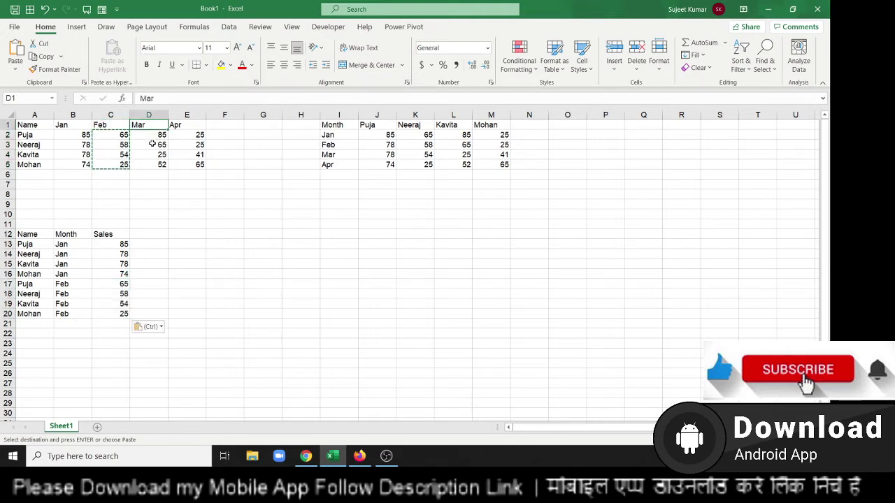
{"action": "key", "text": "ctrl+c"}
{"action": "left_click", "coordinate": [68, 326]}
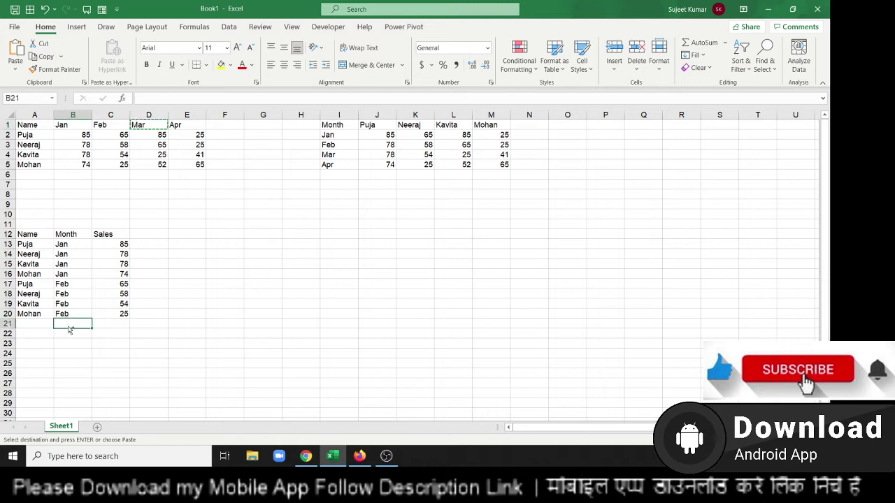
{"action": "key", "text": "ctrl+v"}
{"action": "left_click_drag", "start_coordinate": [37, 133], "coordinate": [37, 161]}
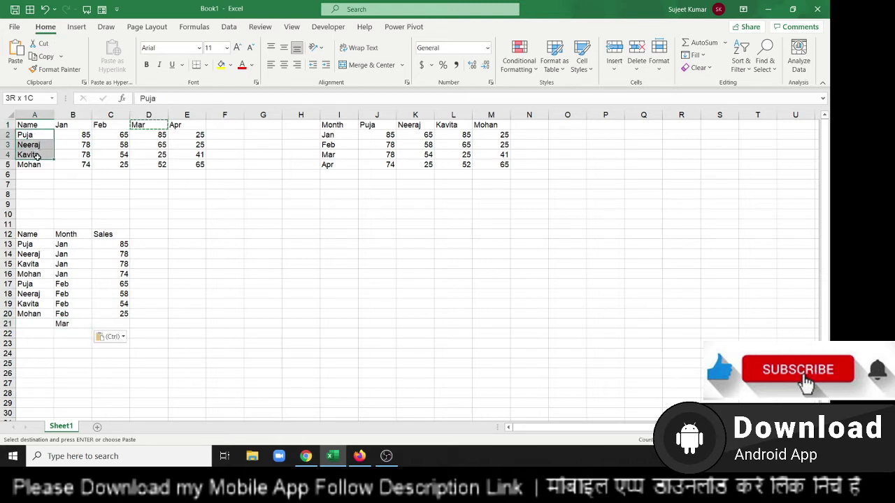
{"action": "key", "text": "ctrl+c"}
{"action": "left_click", "coordinate": [31, 324]}
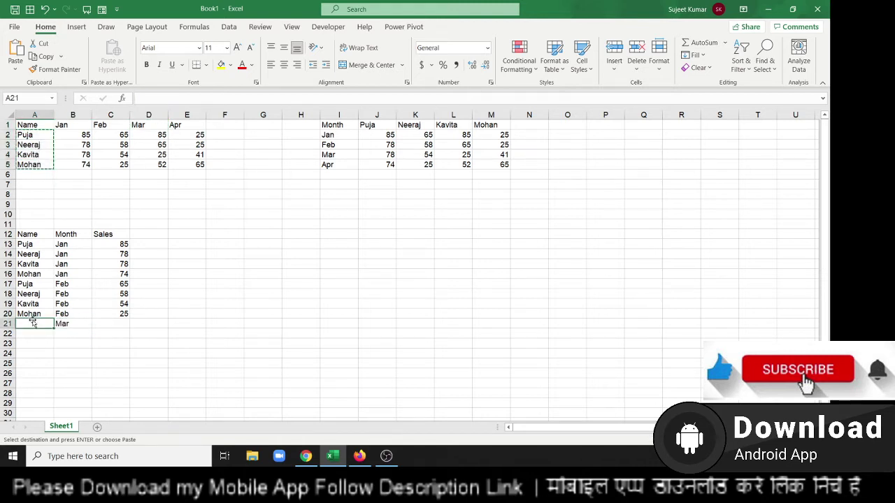
{"action": "key", "text": "ctrl+v"}
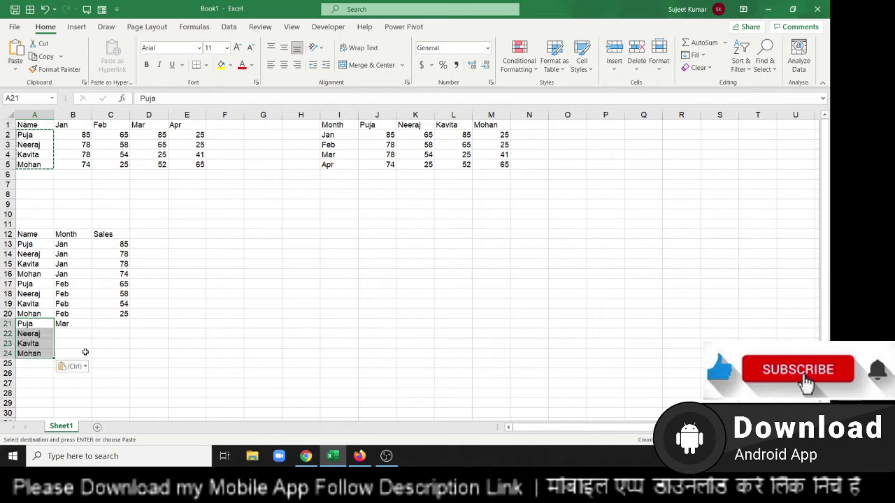
{"action": "left_click_drag", "start_coordinate": [78, 353], "coordinate": [76, 323]}
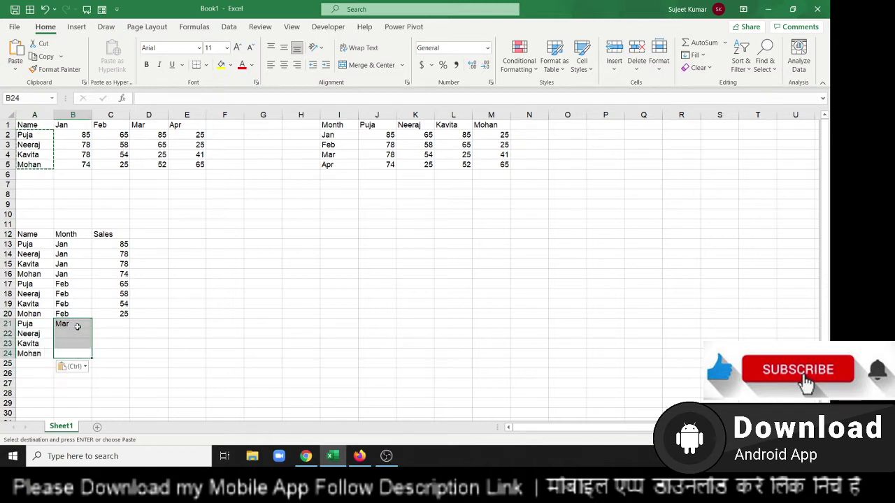
{"action": "key", "text": "ctrl+d"}
Step: Copy the Mar sales figures into the Sales column for rows 21–24
{"action": "left_click", "coordinate": [152, 162]}
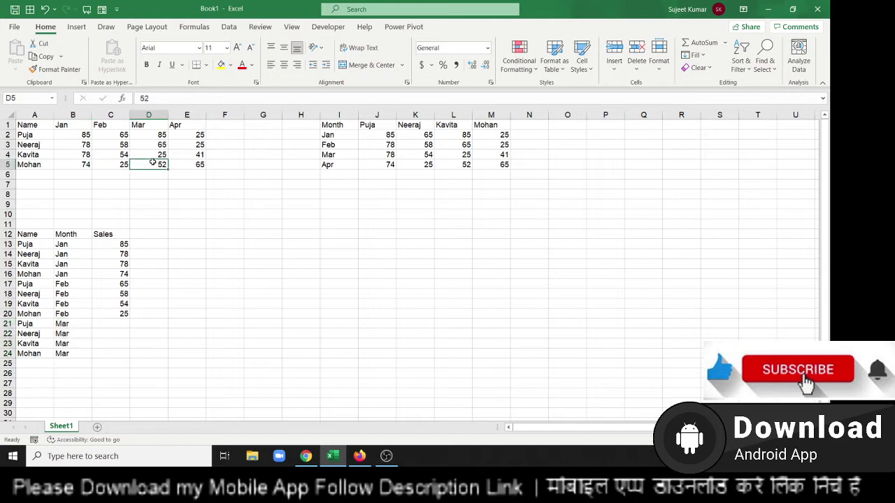
{"action": "left_click_drag", "start_coordinate": [152, 162], "coordinate": [151, 135]}
{"action": "key", "text": "ctrl+c"}
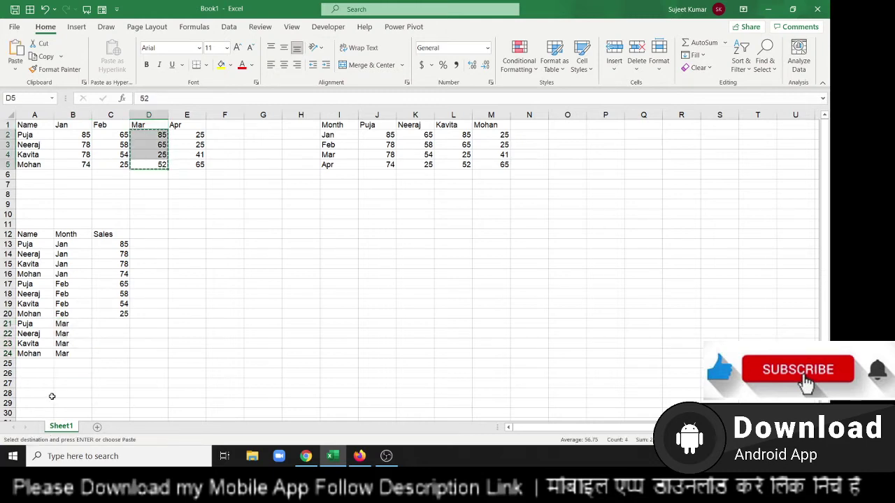
{"action": "left_click", "coordinate": [104, 329]}
{"action": "key", "text": "ctrl+v"}
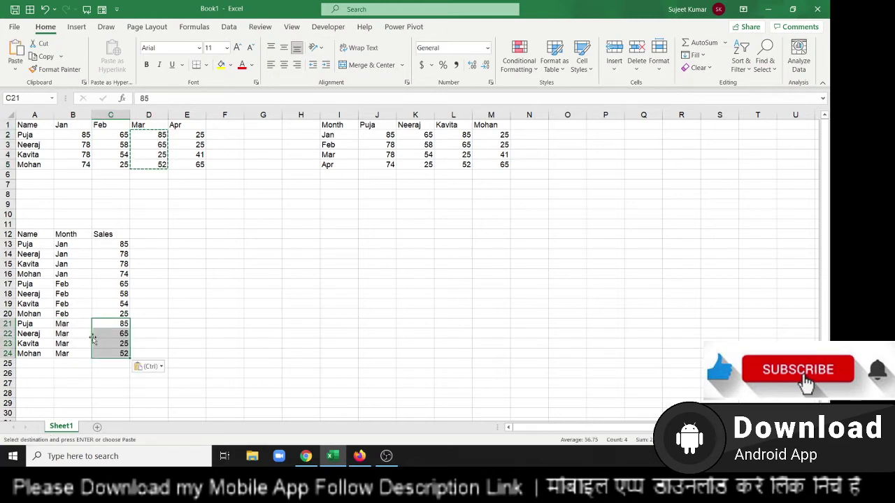
Step: Copy the Apr sales figures into the Sales column for rows 25–28
{"action": "scroll", "coordinate": [50, 362], "scroll_direction": "down", "scroll_amount": 1}
{"action": "scroll", "coordinate": [51, 362], "scroll_direction": "up", "scroll_amount": 1}
{"action": "left_click", "coordinate": [187, 135]}
{"action": "key", "text": "ctrl"}
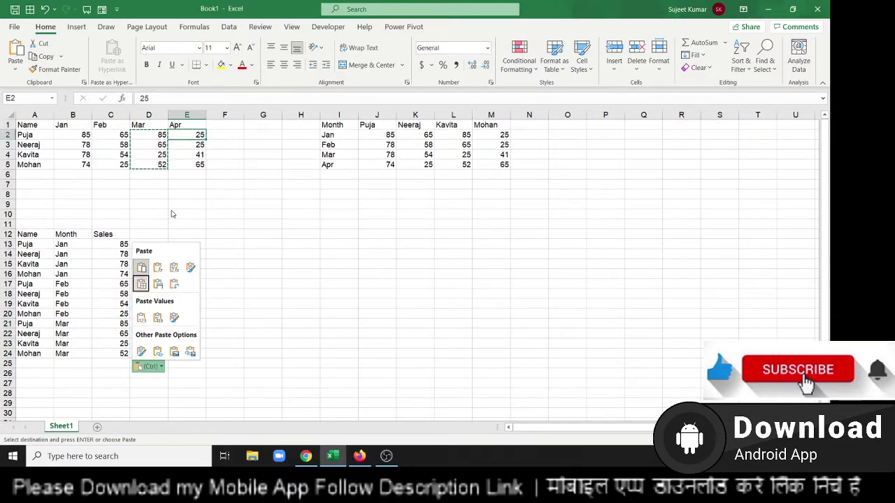
{"action": "key", "text": "ctrl"}
{"action": "key", "text": "shift+Down"}
{"action": "key", "text": "shift+Down"}
{"action": "key", "text": "shift+Down"}
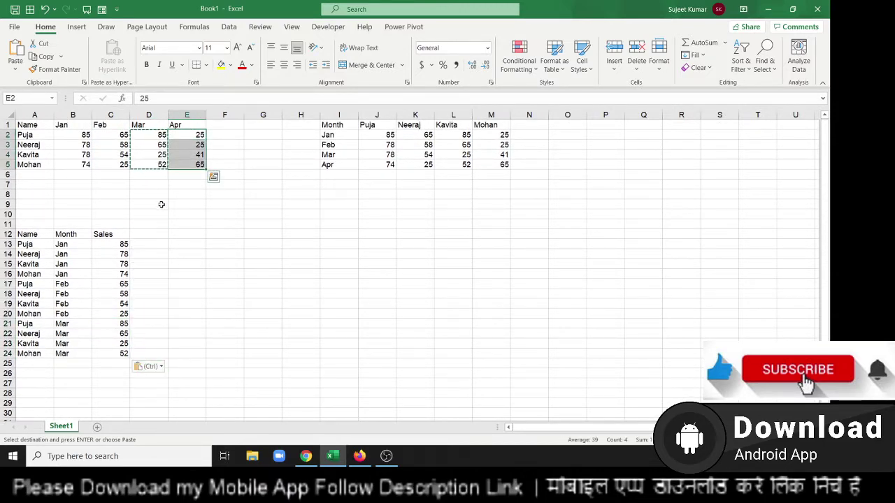
{"action": "key", "text": "ctrl+c"}
{"action": "left_click", "coordinate": [106, 362]}
{"action": "key", "text": "ctrl+v"}
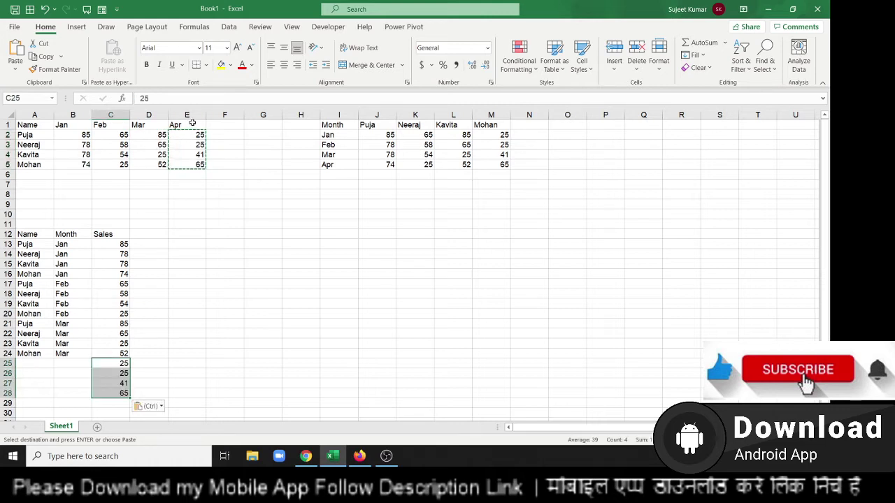
Step: Fill Apr into the Month cells and the four names into rows 25–28
{"action": "left_click", "coordinate": [186, 124]}
{"action": "left_click_drag", "start_coordinate": [85, 362], "coordinate": [83, 394]}
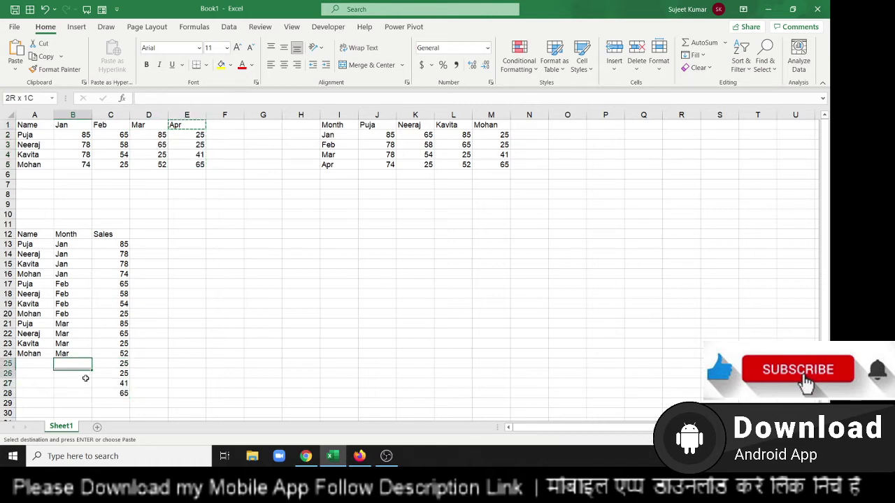
{"action": "key", "text": "ctrl+v"}
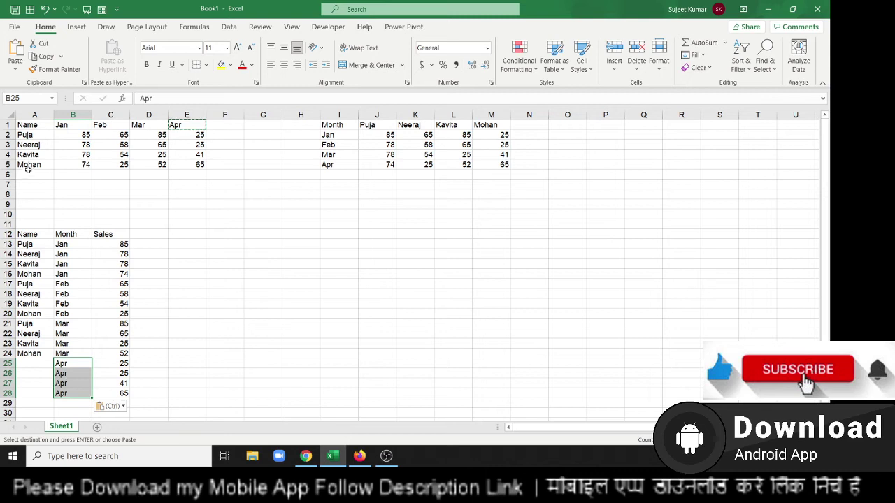
{"action": "left_click", "coordinate": [26, 163]}
{"action": "left_click_drag", "start_coordinate": [26, 163], "coordinate": [27, 135]}
{"action": "key", "text": "ctrl+c"}
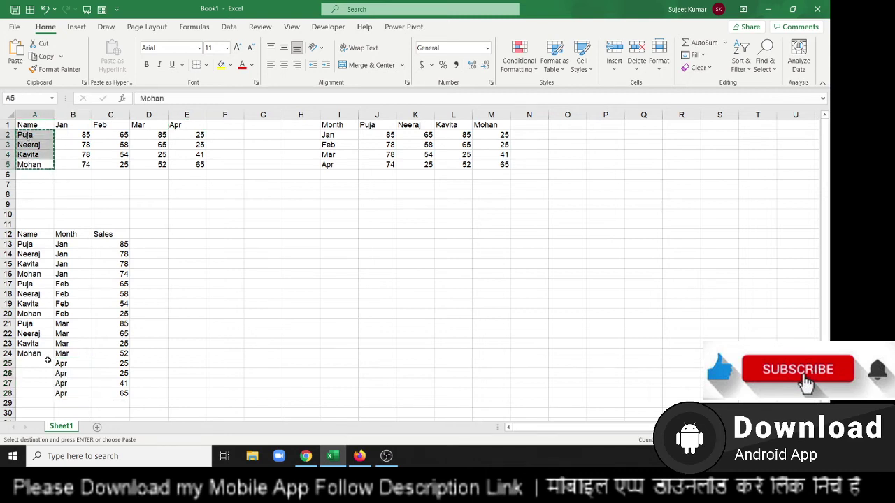
{"action": "left_click", "coordinate": [40, 365]}
{"action": "key", "text": "ctrl+v"}
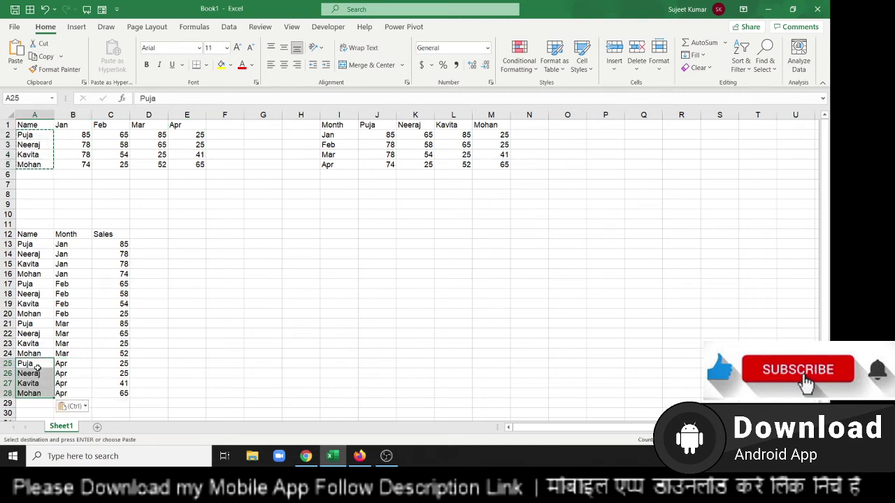
Step: Check the Month entries, then select rows 1–11 holding the old grids
{"action": "left_click", "coordinate": [77, 255]}
{"action": "key", "text": "Down"}
{"action": "key", "text": "Down"}
{"action": "key", "text": "Down"}
{"action": "key", "text": "Down"}
{"action": "key", "text": "Down"}
{"action": "key", "text": "Down"}
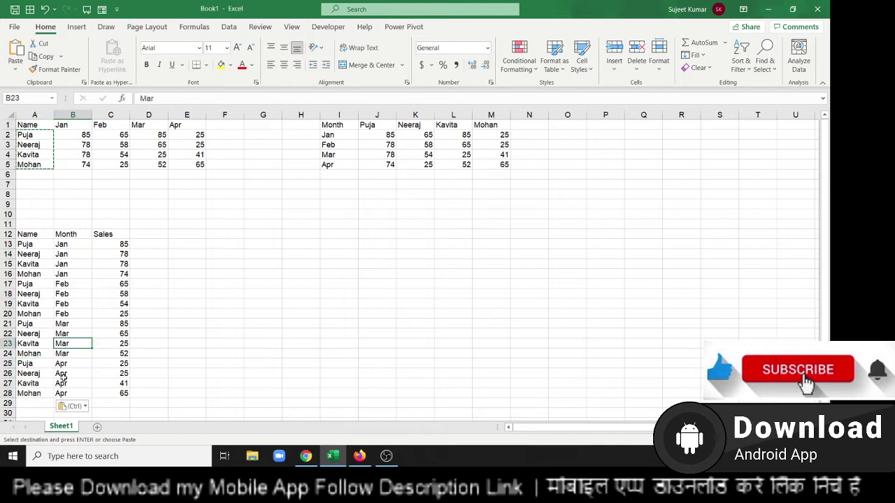
{"action": "key", "text": "Down"}
{"action": "key", "text": "Down"}
{"action": "key", "text": "Down"}
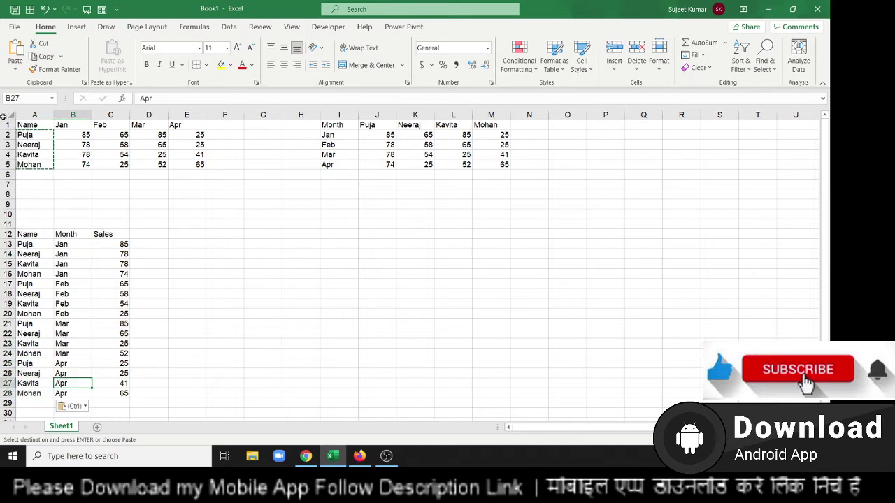
{"action": "mouse_move", "coordinate": [6, 134]}
{"action": "left_mouse_down"}
{"action": "mouse_move", "coordinate": [4, 124]}
{"action": "mouse_move", "coordinate": [3, 223]}
{"action": "left_mouse_up"}
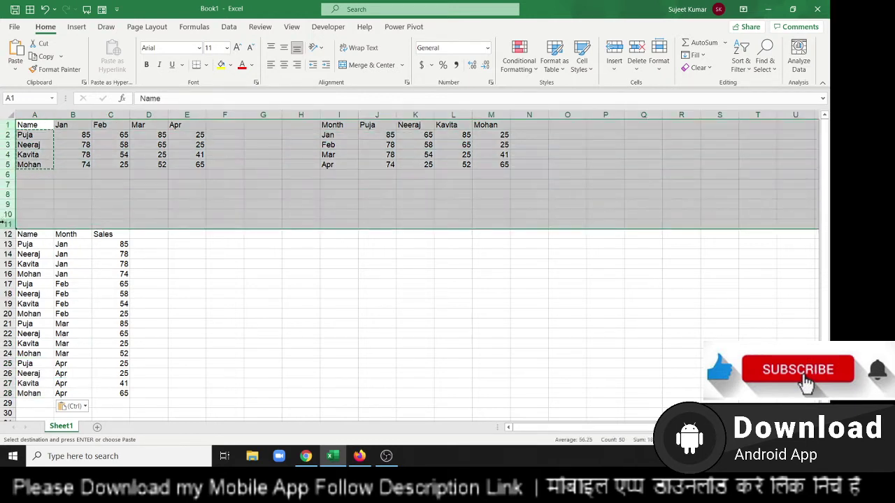
Step: Delete the old grid rows and insert a PivotTable from the list on a new sheet
{"action": "key", "text": "ctrl+minus"}
{"action": "key", "text": "ctrl+Home"}
{"action": "key", "text": "ctrl+a"}
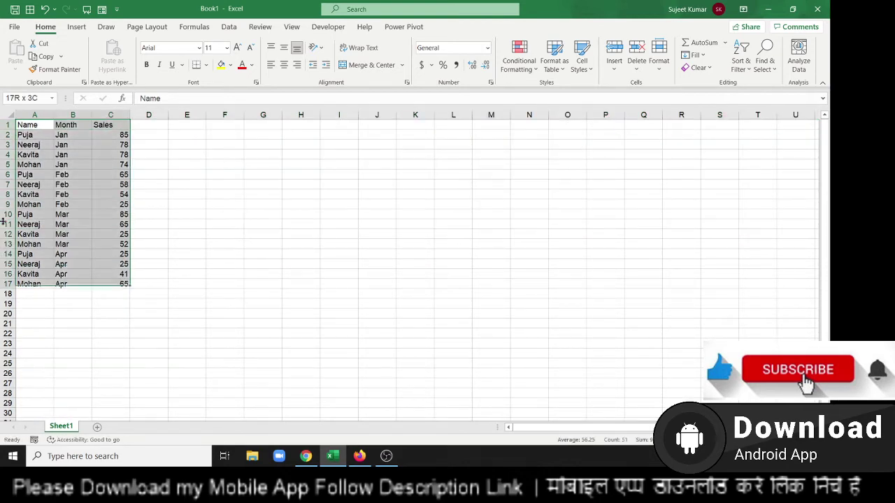
{"action": "left_click", "coordinate": [76, 27]}
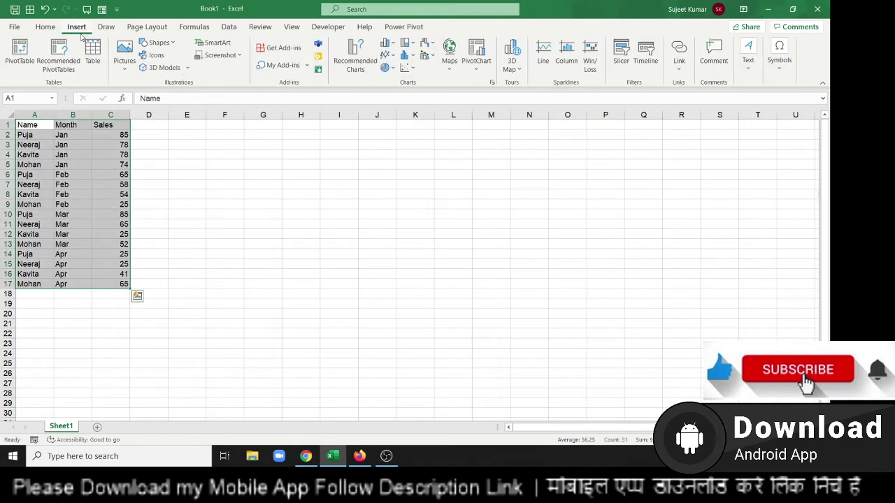
{"action": "left_click", "coordinate": [24, 49]}
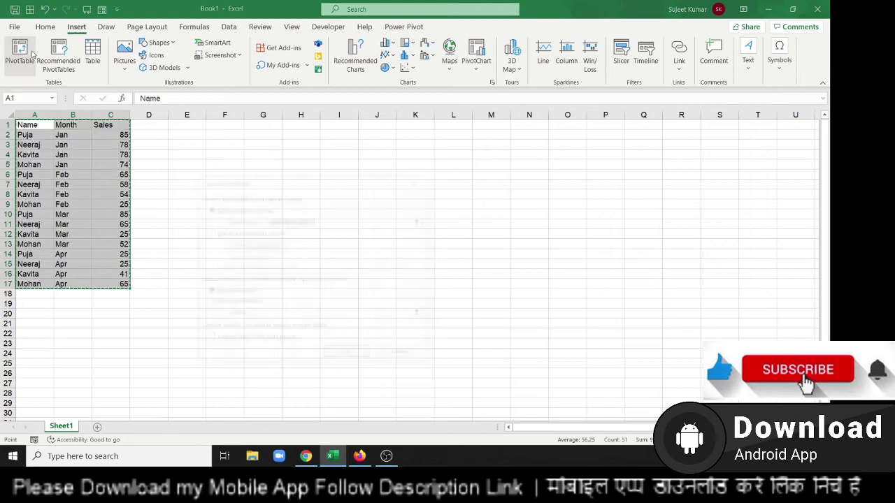
{"action": "left_click", "coordinate": [351, 349]}
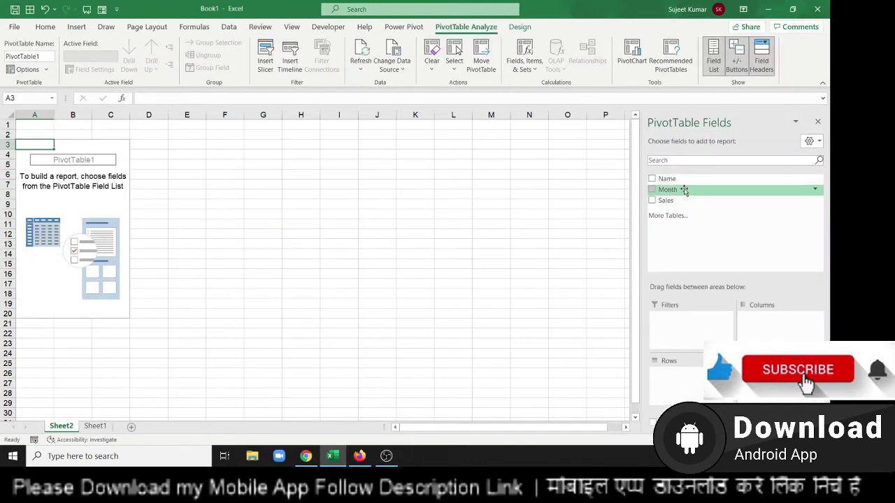
Step: Lay out the pivot with Month columns, Name rows, summed Sales, and row header renamed Name
{"action": "left_click_drag", "start_coordinate": [682, 189], "coordinate": [772, 318]}
{"action": "left_click_drag", "start_coordinate": [668, 179], "coordinate": [675, 378]}
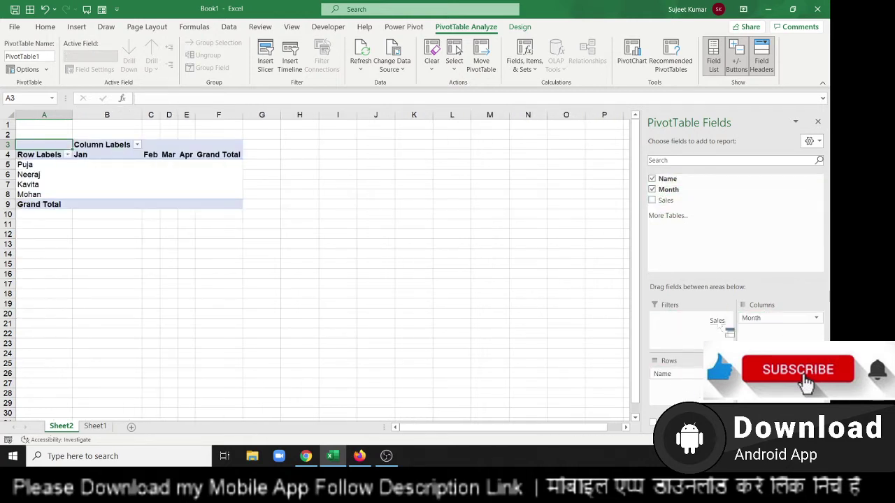
{"action": "left_click_drag", "start_coordinate": [667, 201], "coordinate": [776, 391]}
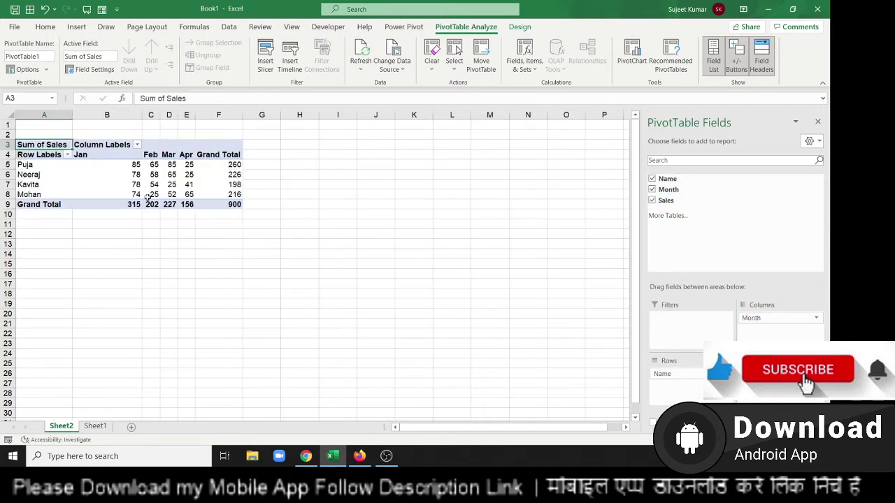
{"action": "key", "text": "Down"}
{"action": "type", "text": "Name"}
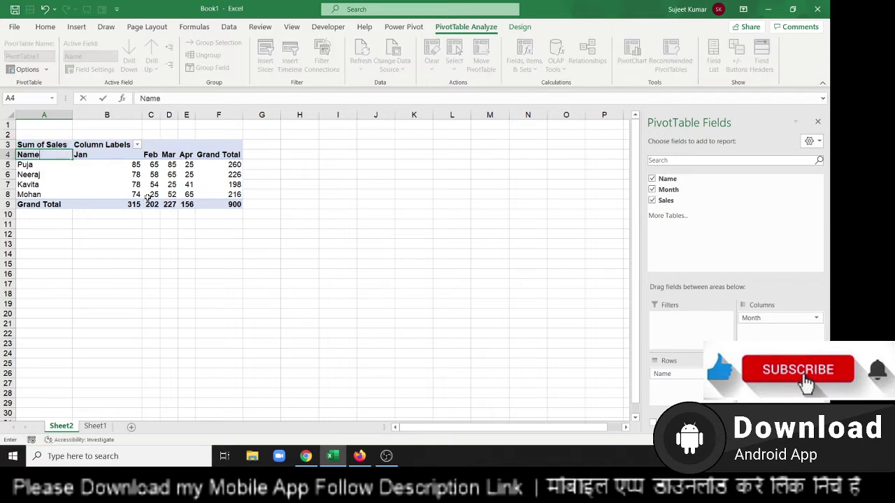
{"action": "key", "text": "Return"}
Step: Copy the pivot from its Name header through the Grand Total row
{"action": "left_click", "coordinate": [41, 152]}
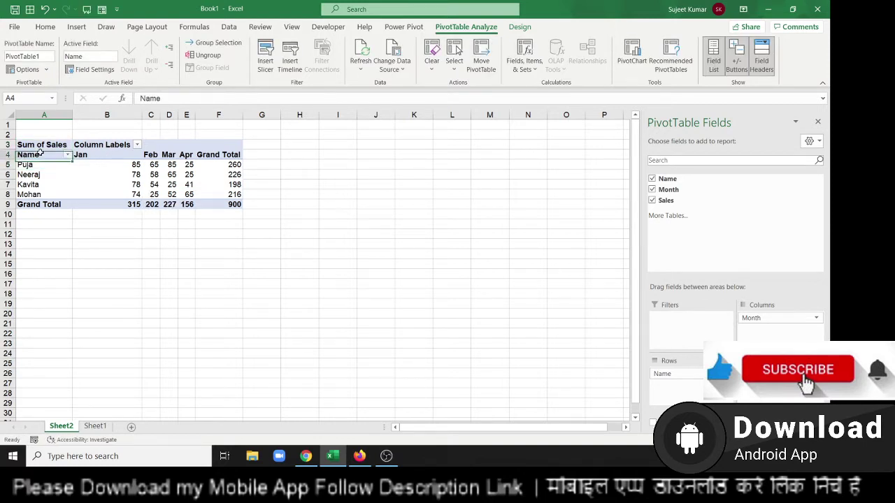
{"action": "key", "text": "ctrl+shift+Right"}
{"action": "key", "text": "shift+Down"}
{"action": "key", "text": "shift+Down"}
{"action": "key", "text": "shift+Down"}
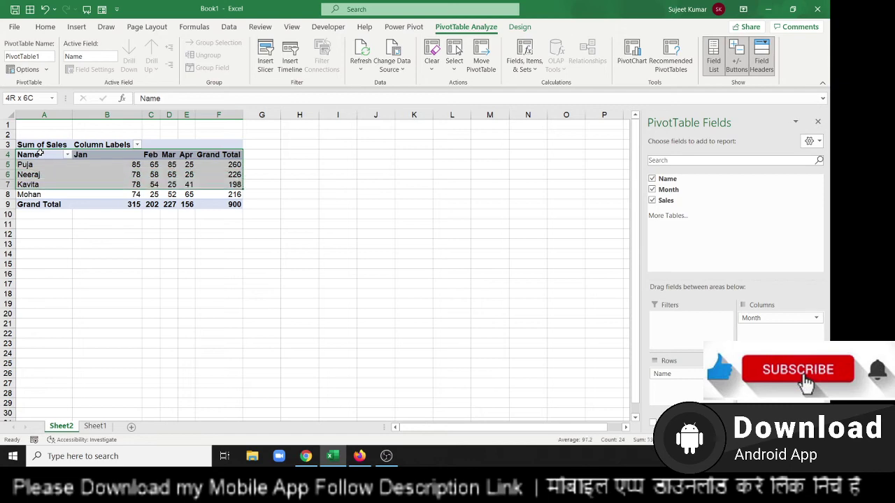
{"action": "key", "text": "shift+Down"}
{"action": "key", "text": "shift+Down"}
{"action": "key", "text": "ctrl+c"}
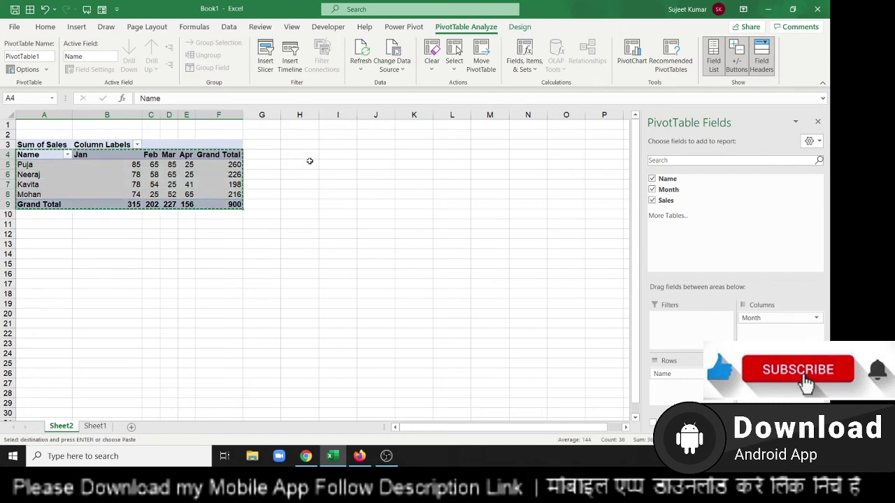
Step: Discard a stray paste at K4 and copy the whole pivot table A3:F9 to J3
{"action": "left_click", "coordinate": [411, 155]}
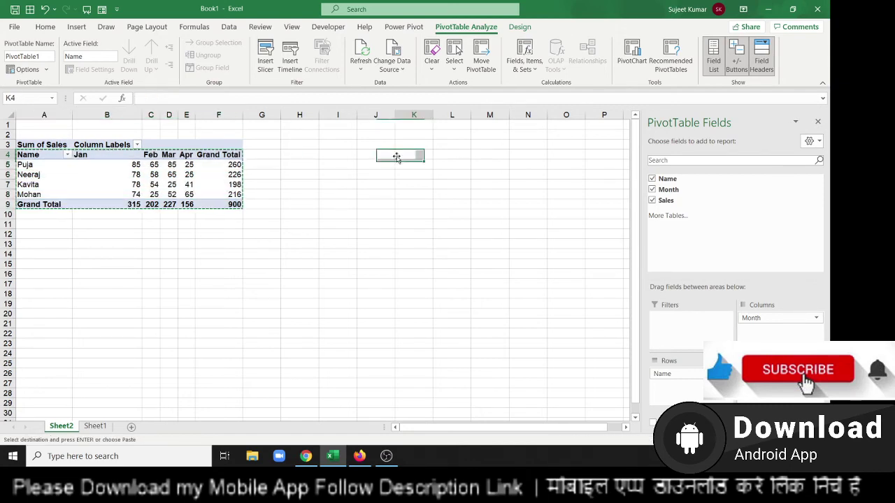
{"action": "key", "text": "ctrl+v"}
{"action": "key", "text": "Delete"}
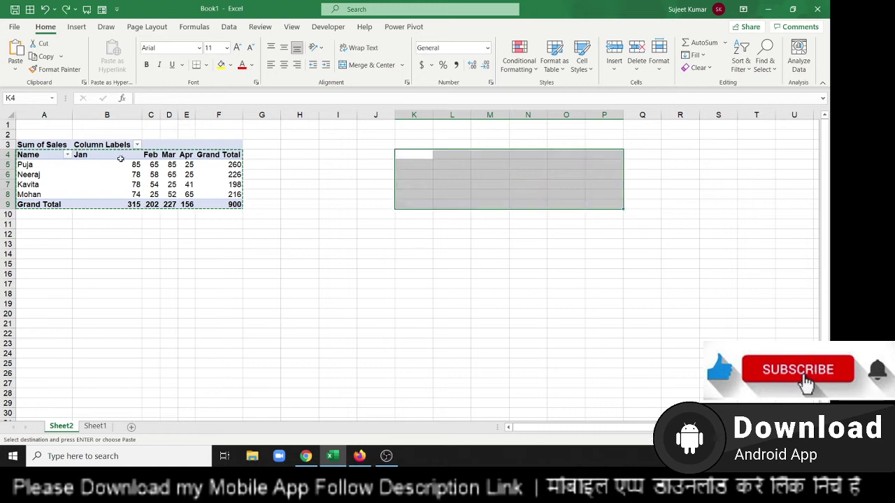
{"action": "left_click", "coordinate": [41, 145]}
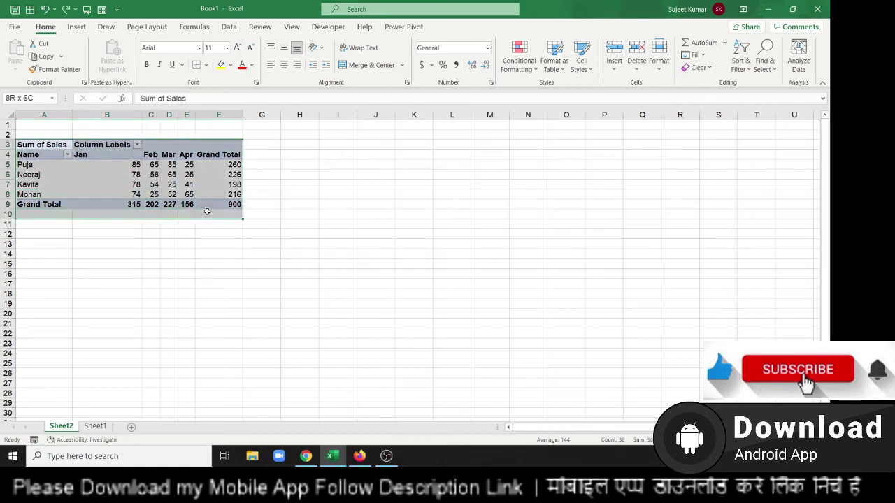
{"action": "left_click_drag", "start_coordinate": [40, 146], "coordinate": [214, 205]}
{"action": "key", "text": "ctrl+c"}
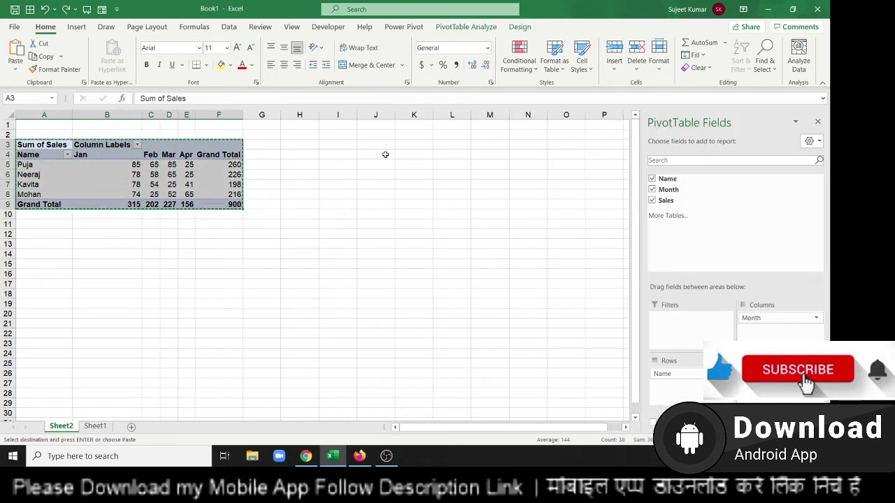
{"action": "left_click", "coordinate": [377, 147]}
{"action": "key", "text": "ctrl+v"}
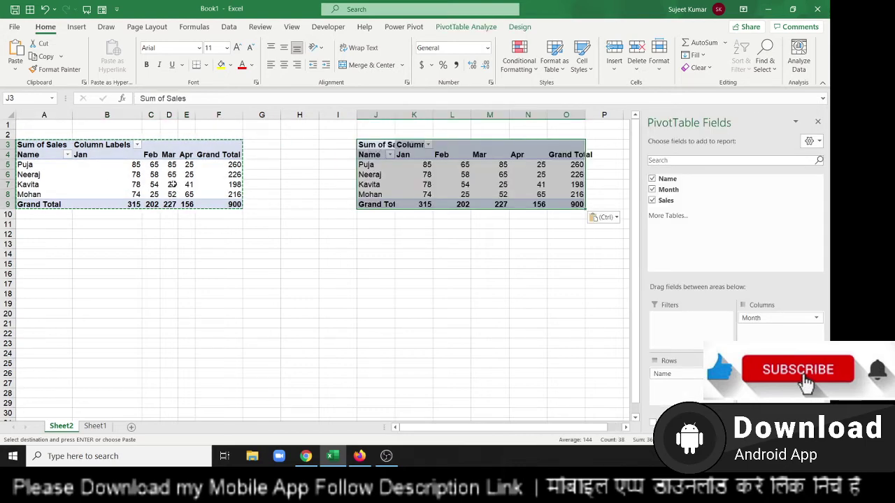
Step: Swap the J3 pivot's layout so Months run down rows and Names across columns
{"action": "left_click_drag", "start_coordinate": [105, 174], "coordinate": [154, 174]}
{"action": "left_click_drag", "start_coordinate": [367, 185], "coordinate": [430, 204]}
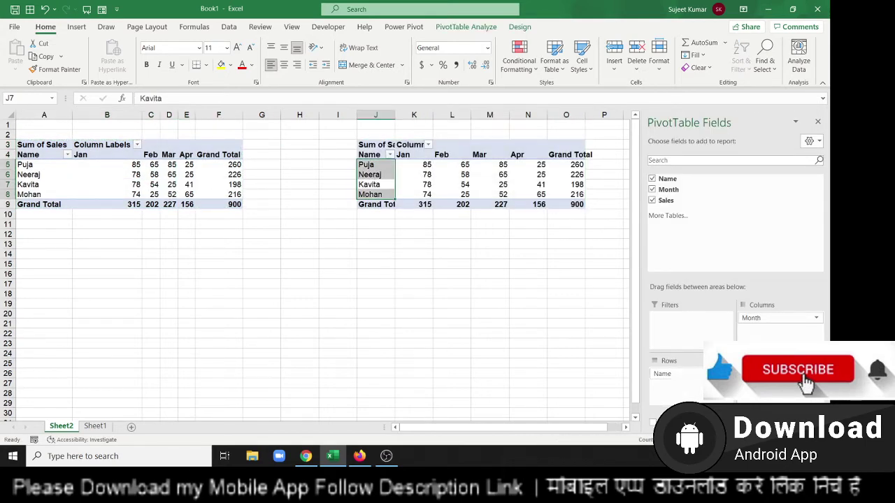
{"action": "mouse_move", "coordinate": [662, 374]}
{"action": "left_mouse_down"}
{"action": "mouse_move", "coordinate": [776, 328]}
{"action": "mouse_move", "coordinate": [690, 378]}
{"action": "left_mouse_up"}
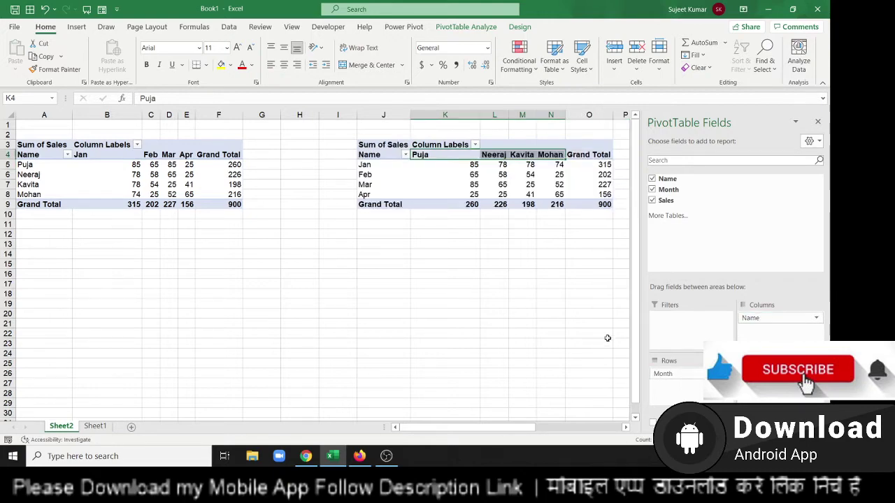
{"action": "left_click", "coordinate": [485, 316]}
{"action": "left_click", "coordinate": [107, 194]}
{"action": "left_click", "coordinate": [466, 27]}
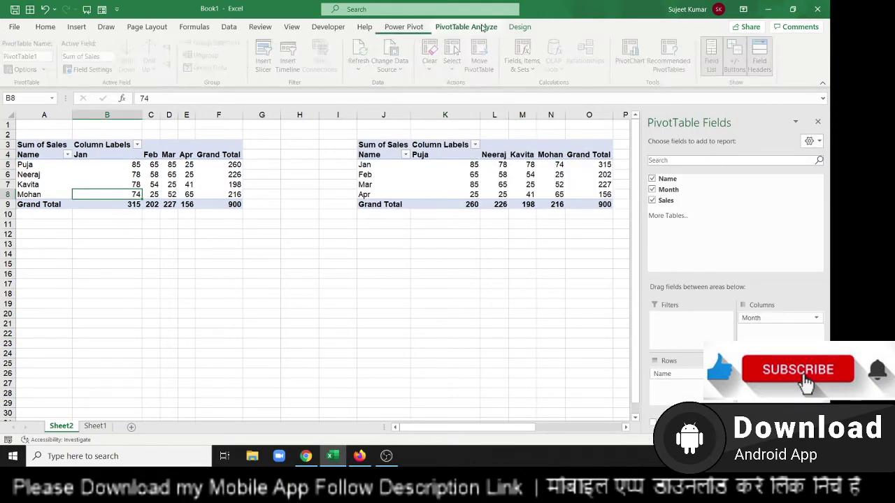
Step: Add a clustered column PivotChart of the first pivot table and place it below the table
{"action": "left_click", "coordinate": [631, 59]}
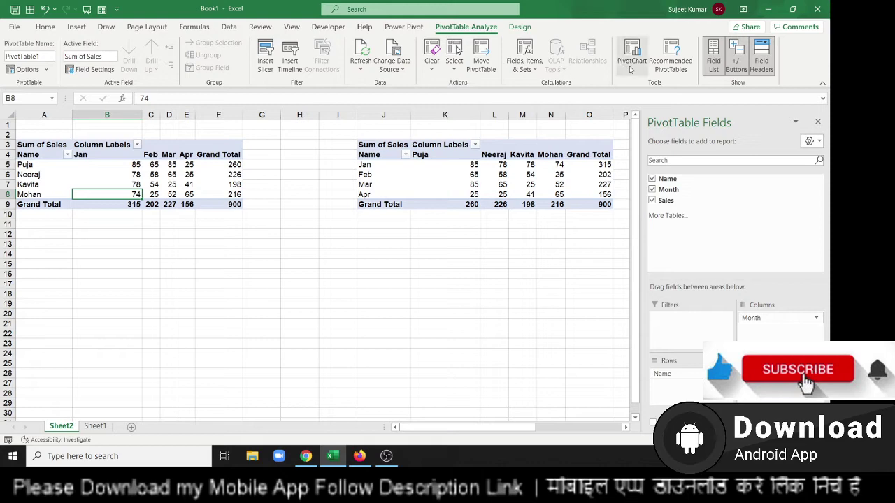
{"action": "left_click", "coordinate": [524, 374]}
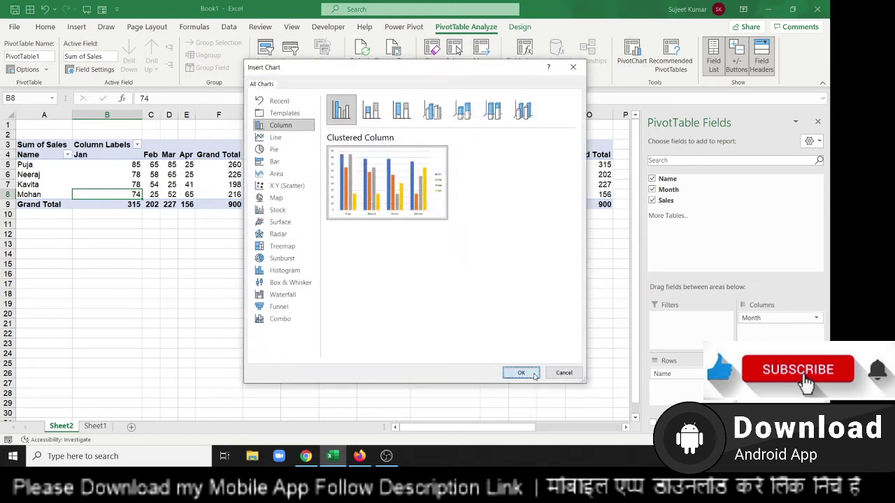
{"action": "left_click_drag", "start_coordinate": [293, 227], "coordinate": [136, 280]}
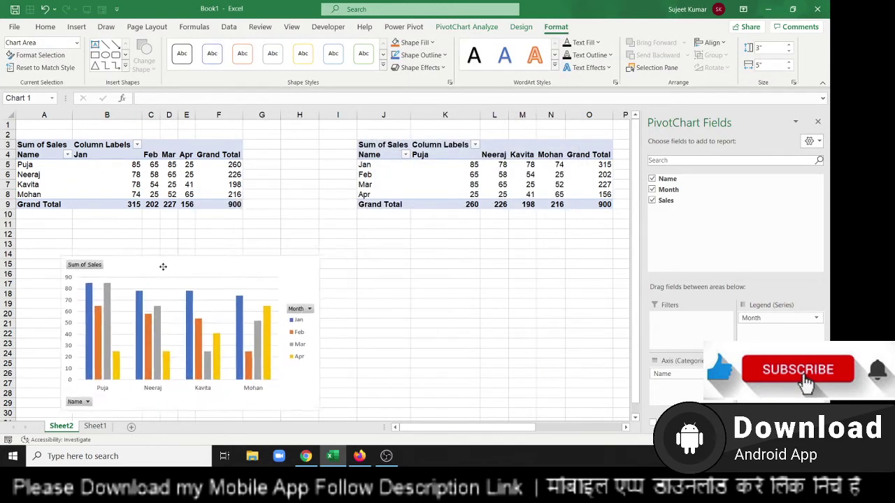
{"action": "left_click", "coordinate": [522, 195]}
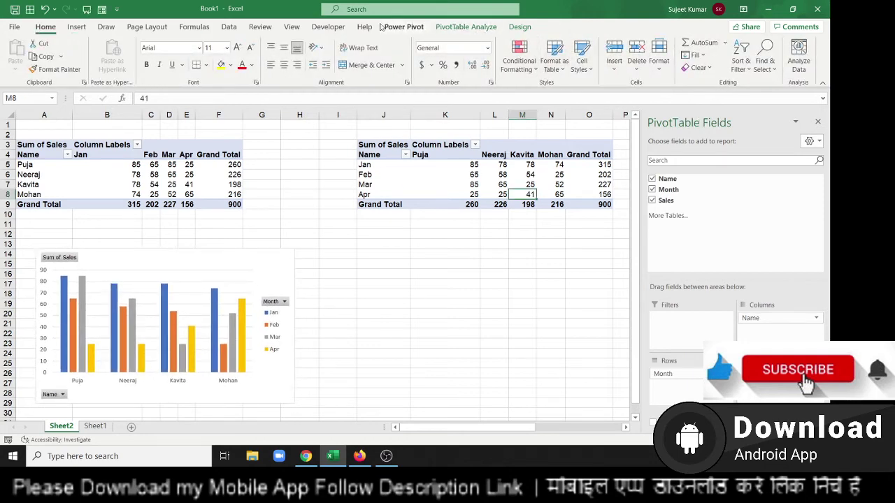
{"action": "left_click", "coordinate": [76, 27]}
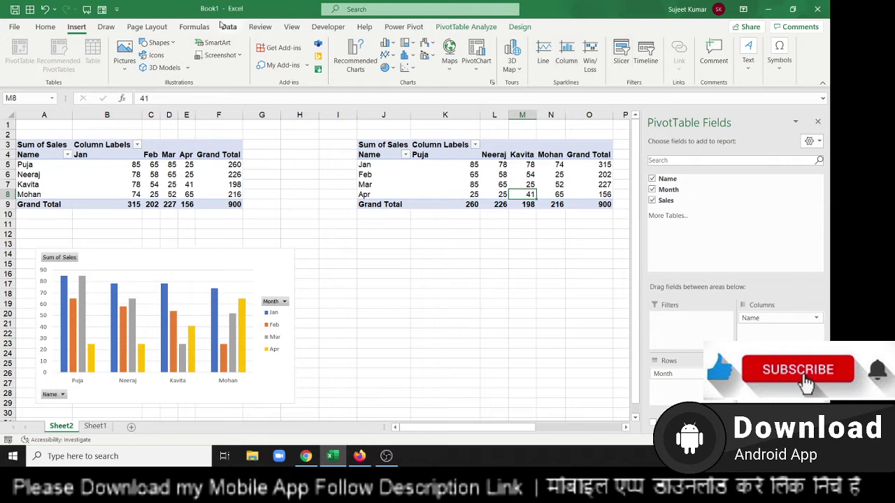
Step: Insert a clustered column chart for the second pivot and place it below that pivot
{"action": "left_click", "coordinate": [388, 44]}
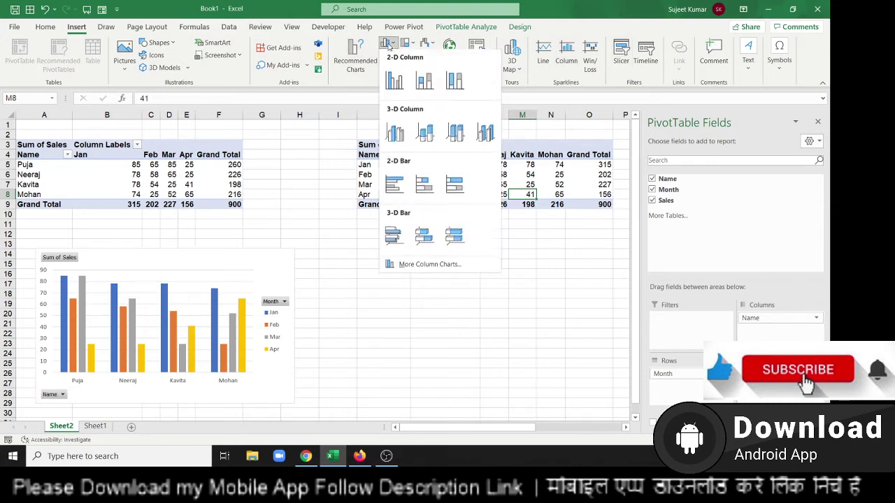
{"action": "left_click", "coordinate": [394, 81]}
{"action": "left_click_drag", "start_coordinate": [324, 212], "coordinate": [456, 262]}
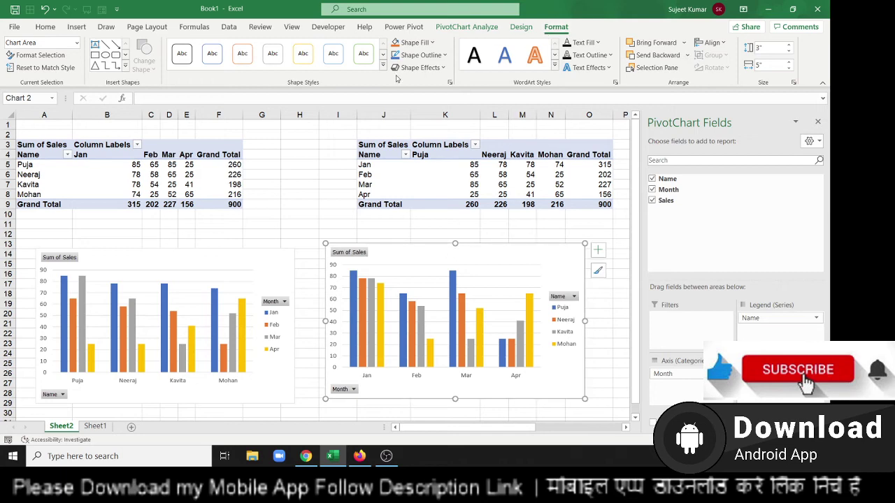
Step: Apply the dark chart style to both PivotCharts
{"action": "left_click", "coordinate": [520, 27]}
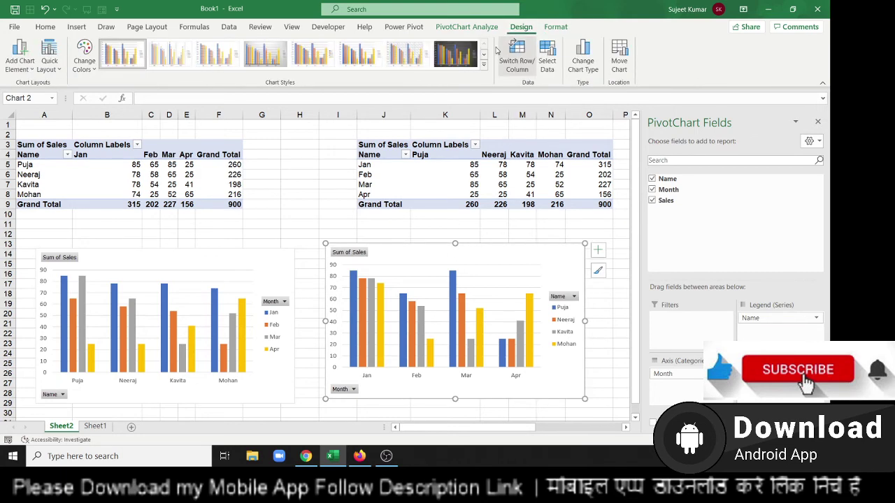
{"action": "left_click", "coordinate": [458, 56]}
{"action": "left_click", "coordinate": [253, 279]}
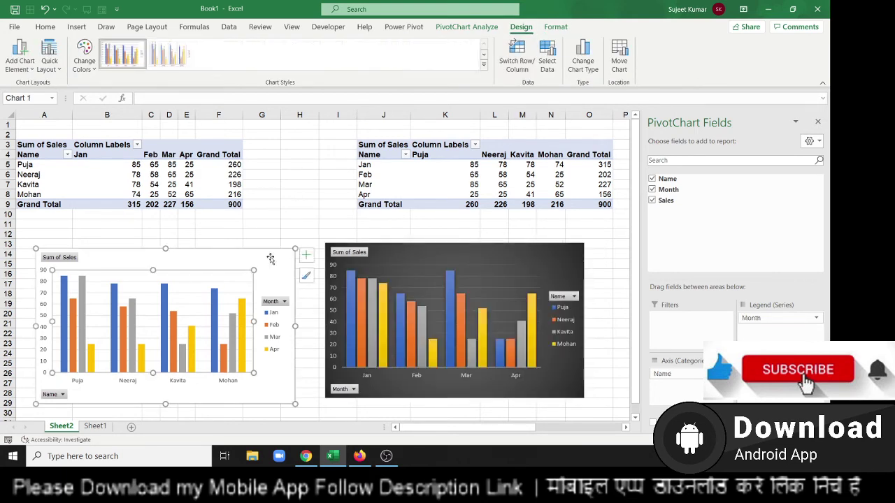
{"action": "left_click", "coordinate": [484, 64]}
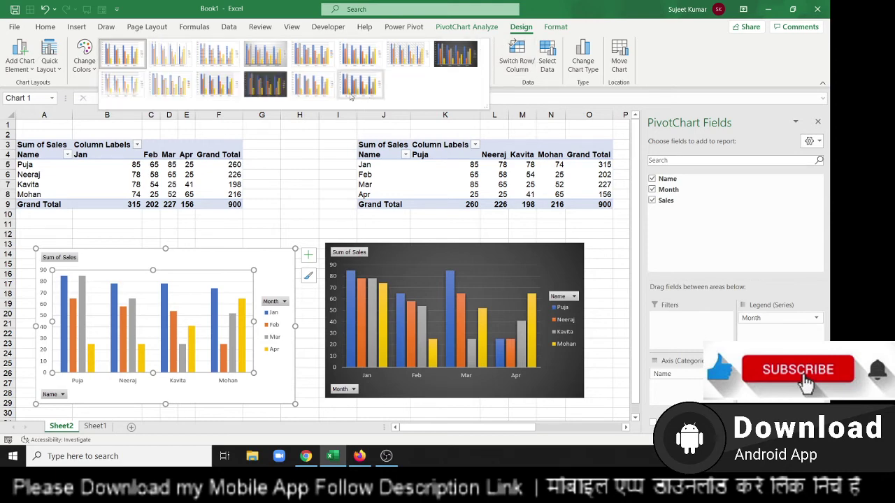
{"action": "left_click", "coordinate": [271, 88]}
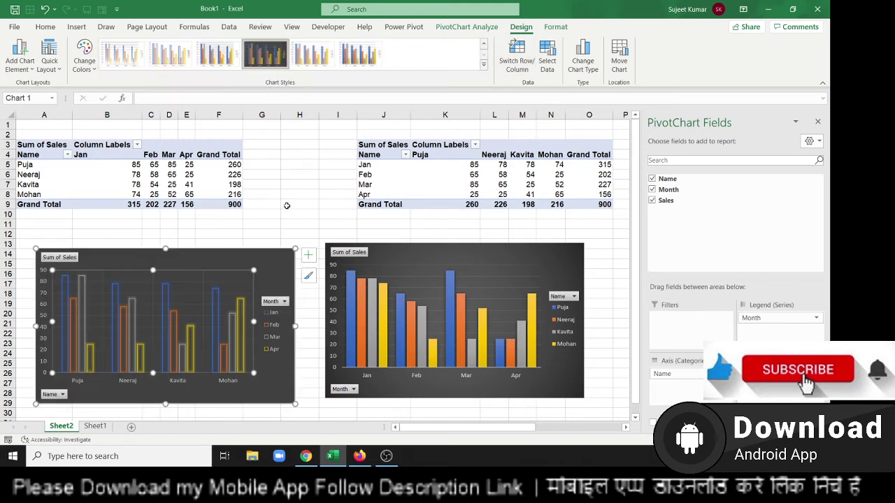
{"action": "left_click", "coordinate": [286, 205]}
Step: Move the second PivotChart left toward the first and select cell F6 in the first pivot
{"action": "left_click_drag", "start_coordinate": [378, 253], "coordinate": [358, 258]}
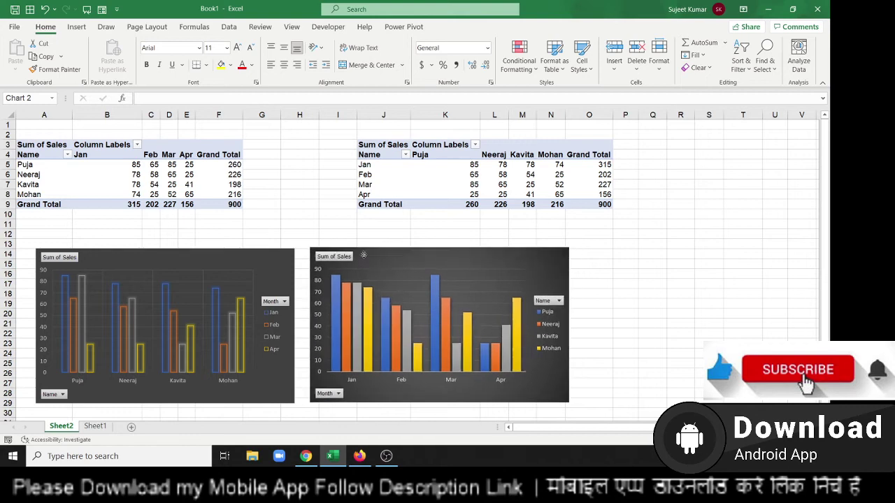
{"action": "left_click", "coordinate": [230, 174]}
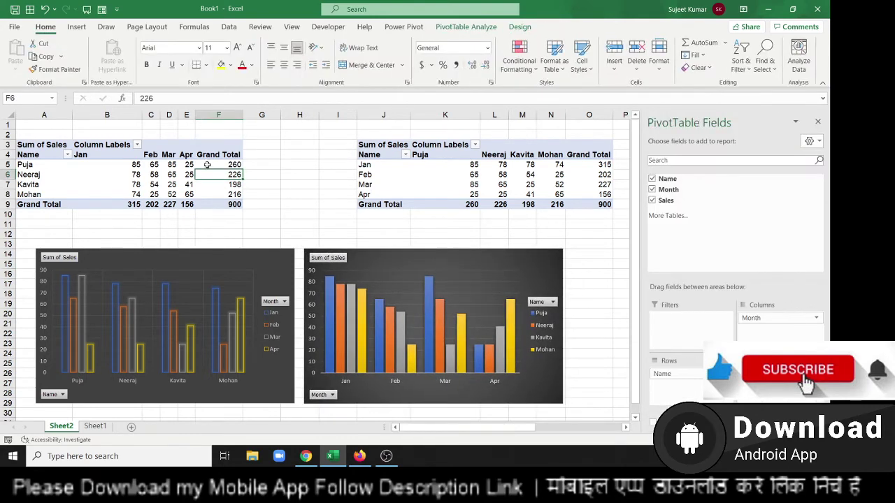
{"action": "left_click", "coordinate": [467, 28]}
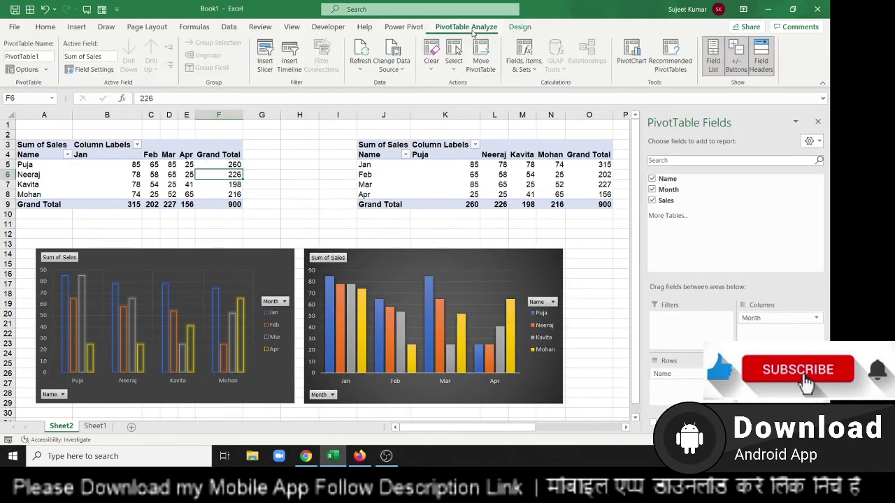
Step: Insert Month and Name slicers for the first pivot table
{"action": "left_click", "coordinate": [264, 61]}
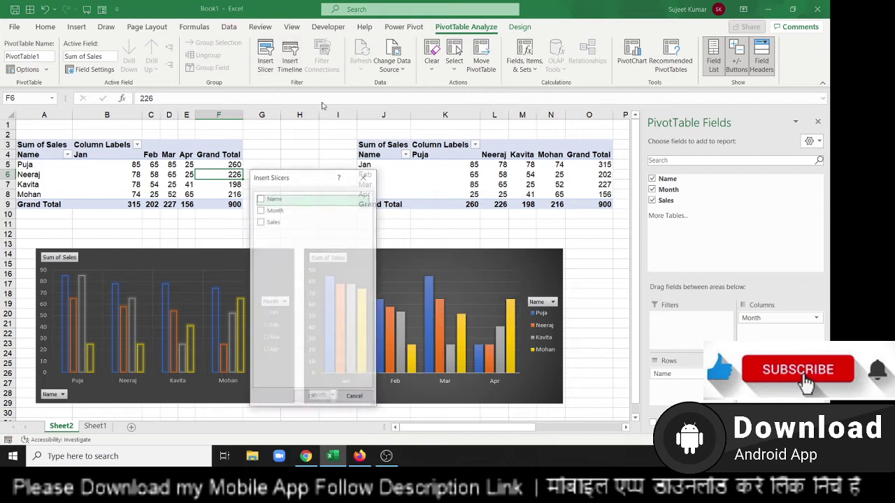
{"action": "left_click", "coordinate": [260, 211]}
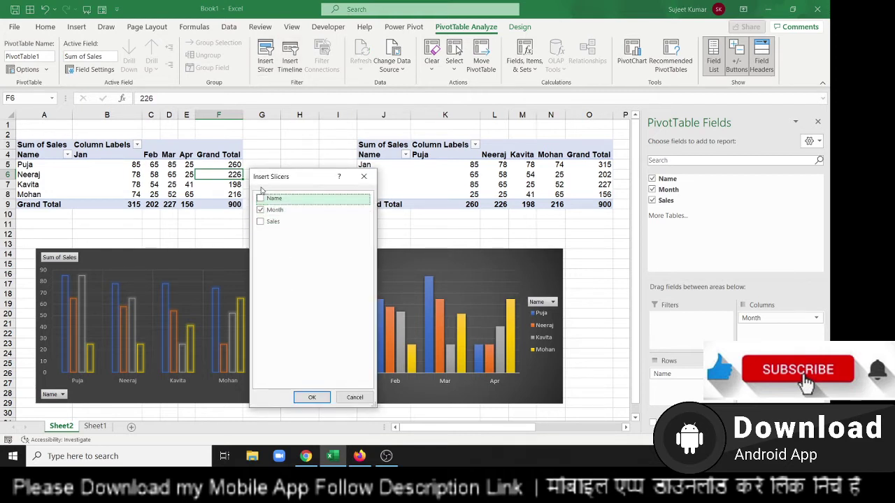
{"action": "left_click", "coordinate": [260, 198]}
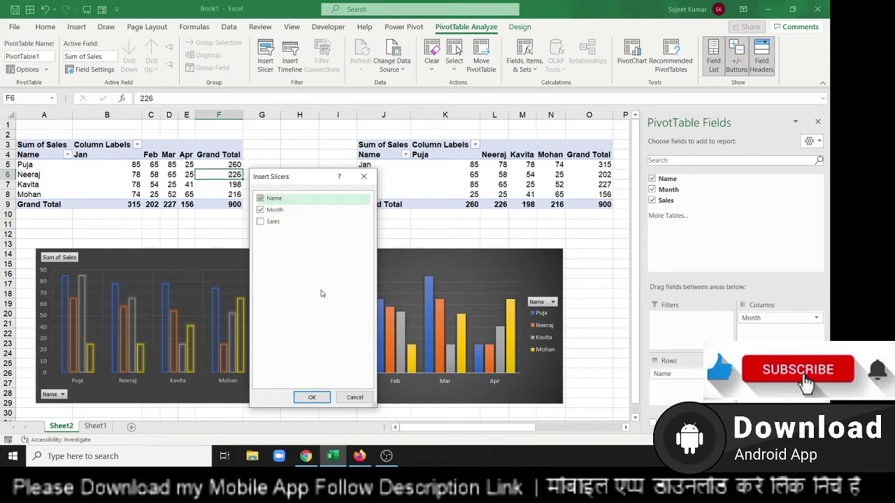
{"action": "left_click", "coordinate": [312, 397]}
Step: Position the Name slicer above the Month slicer, right of the pivot tables
{"action": "left_click_drag", "start_coordinate": [322, 221], "coordinate": [638, 295]}
{"action": "mouse_move", "coordinate": [289, 193]}
{"action": "left_mouse_down"}
{"action": "mouse_move", "coordinate": [671, 207]}
{"action": "mouse_move", "coordinate": [733, 176]}
{"action": "left_mouse_up"}
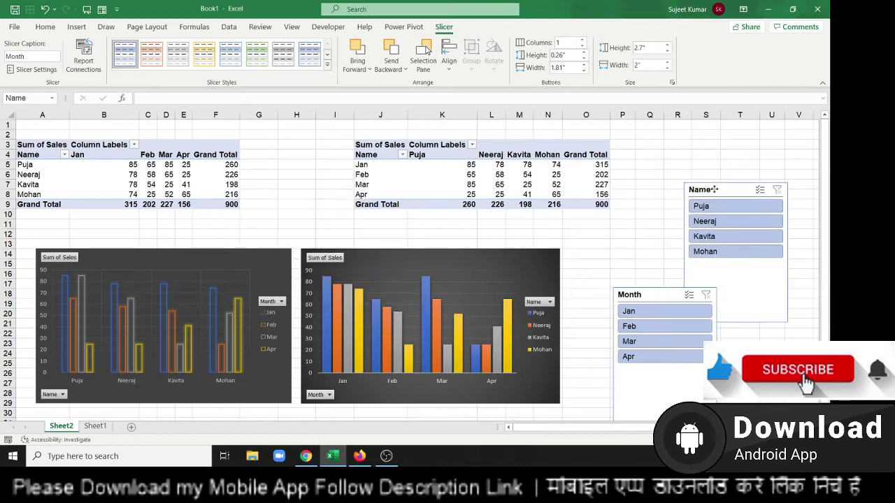
{"action": "left_click", "coordinate": [404, 176]}
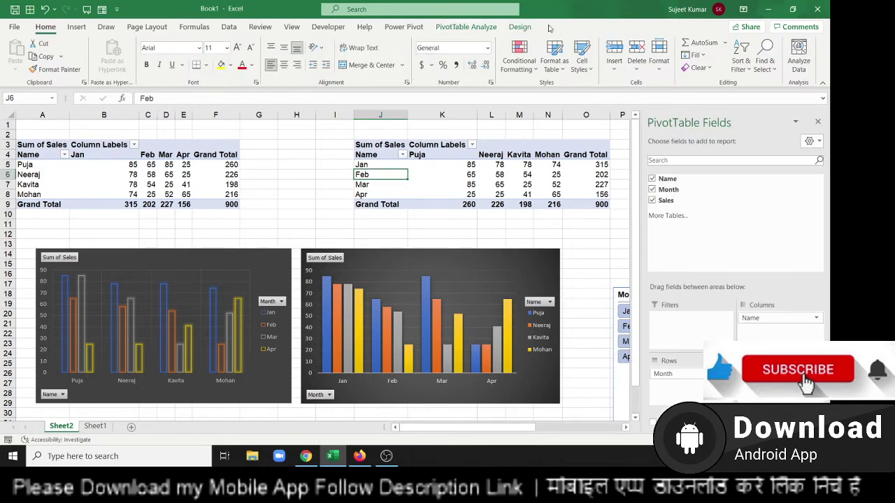
Step: Connect the Month and Name slicers to the second pivot table via Filter Connections, then close the Field List
{"action": "left_click", "coordinate": [466, 27]}
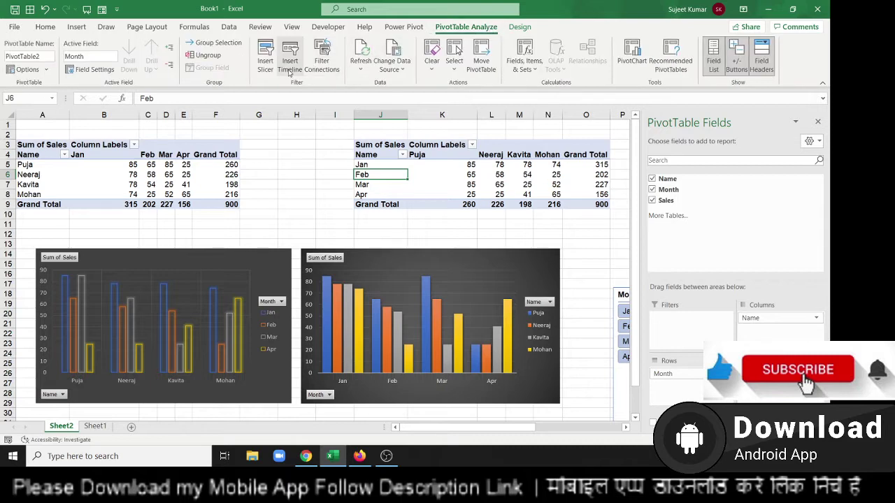
{"action": "left_click", "coordinate": [321, 65]}
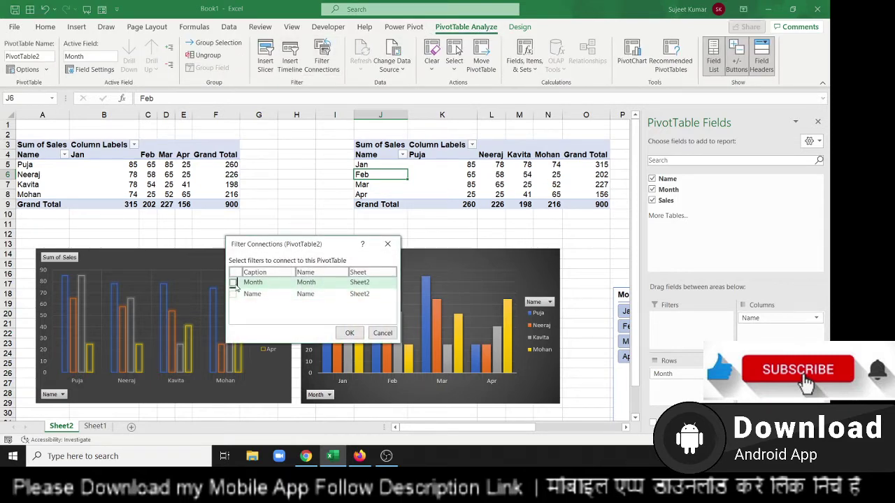
{"action": "left_click", "coordinate": [233, 282]}
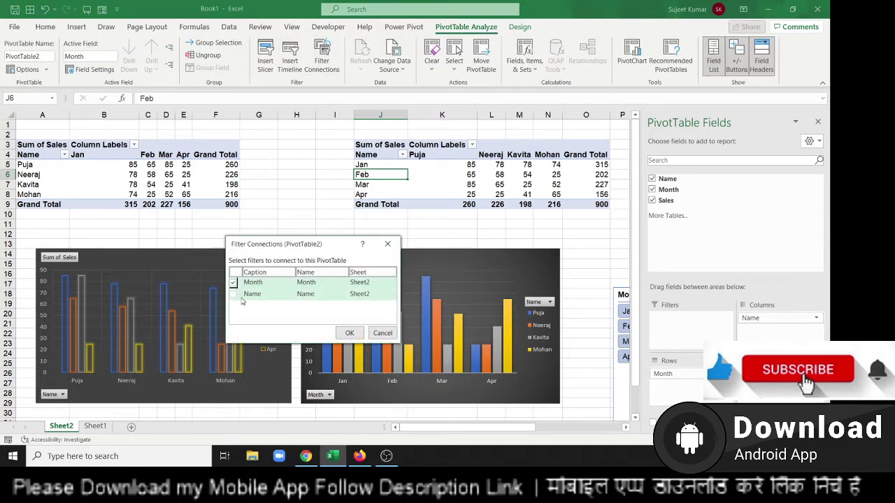
{"action": "left_click", "coordinate": [350, 333]}
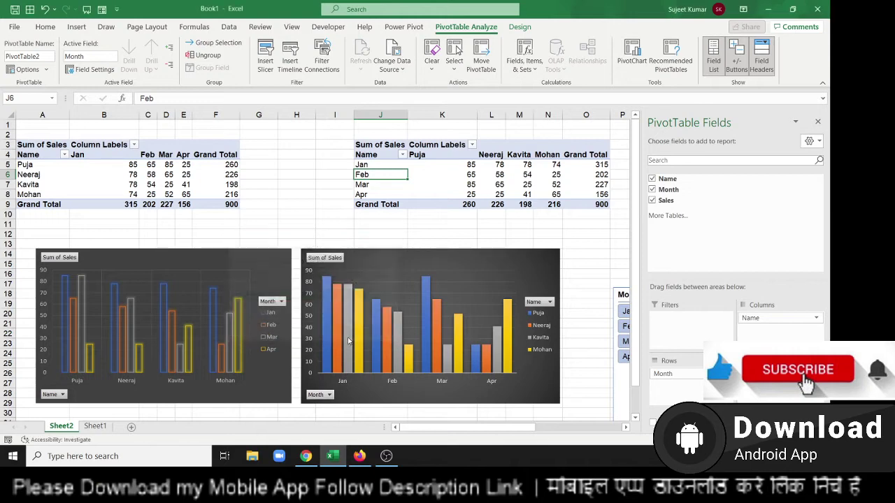
{"action": "left_click", "coordinate": [818, 121]}
Step: Arrange the Month and Name slicers side by side
{"action": "left_click", "coordinate": [650, 239]}
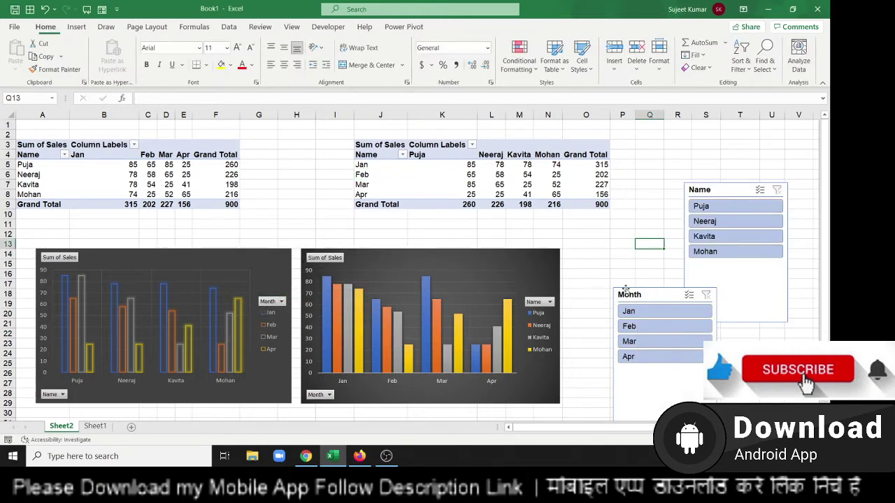
{"action": "left_click_drag", "start_coordinate": [631, 288], "coordinate": [600, 238]}
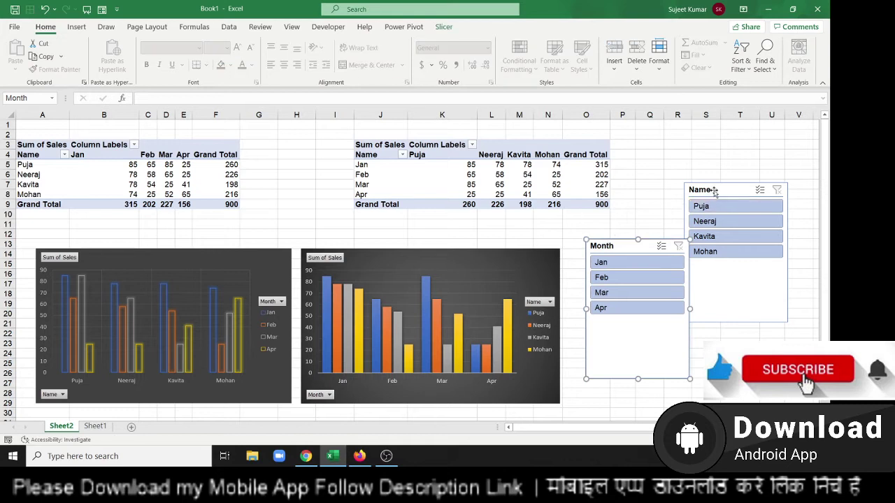
{"action": "left_click_drag", "start_coordinate": [713, 189], "coordinate": [717, 246]}
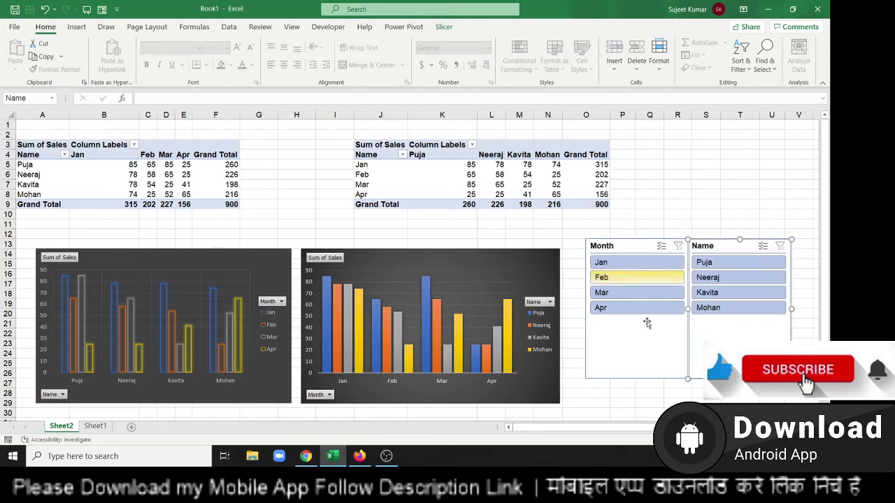
{"action": "left_click", "coordinate": [717, 214]}
Step: Filter both pivots and charts to Jan, then Feb, then clear the Month filter
{"action": "left_click", "coordinate": [641, 259]}
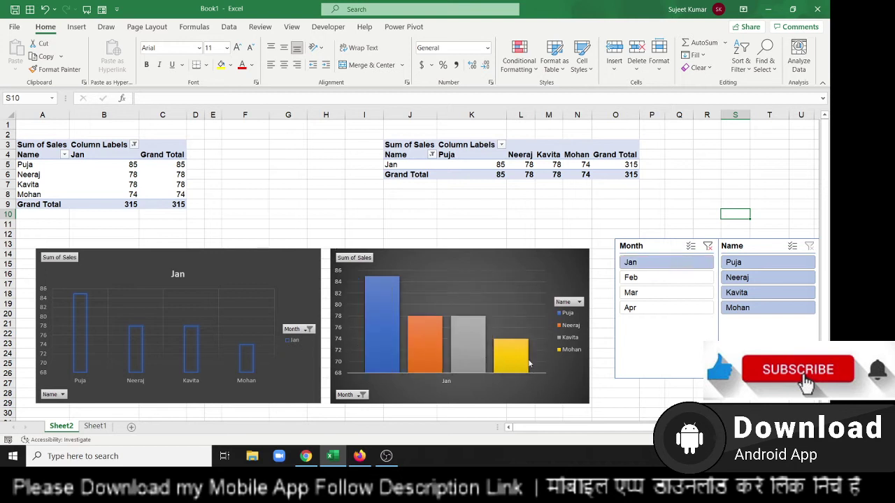
{"action": "left_click", "coordinate": [638, 278]}
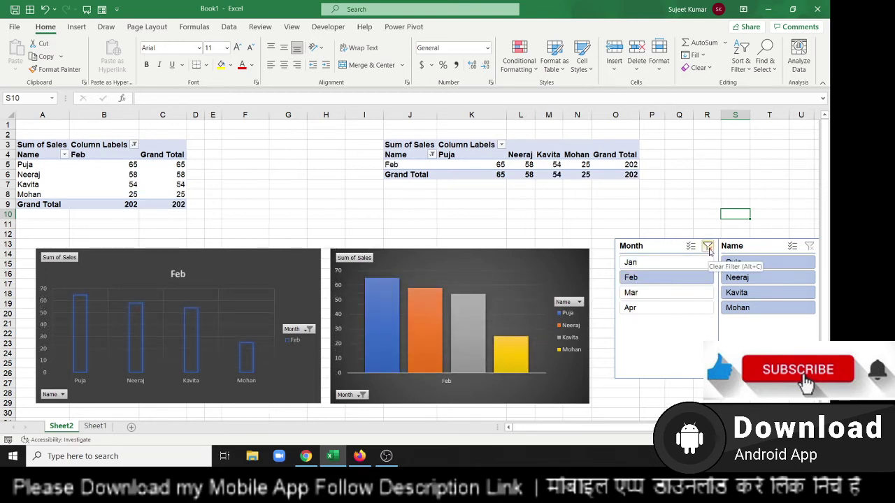
{"action": "left_click", "coordinate": [708, 247]}
{"action": "left_click", "coordinate": [727, 297]}
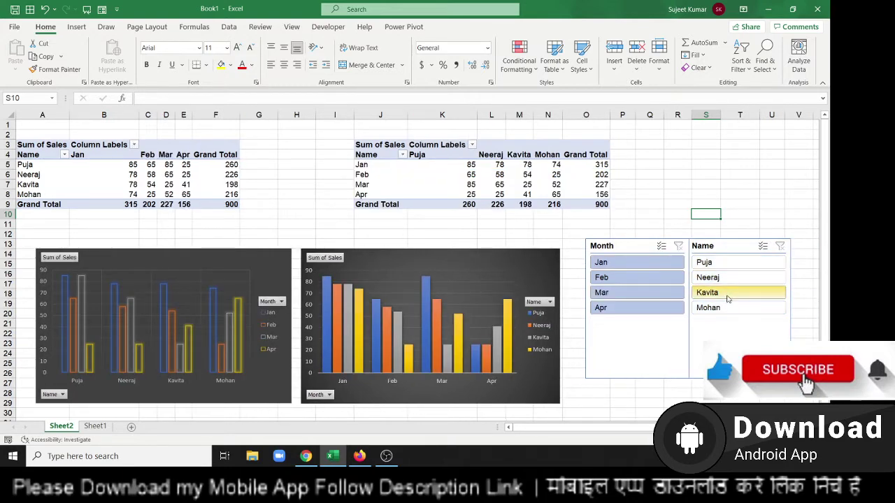
Step: Filter both pivots and charts to a single name, then clear the Name filter
{"action": "left_click", "coordinate": [727, 297]}
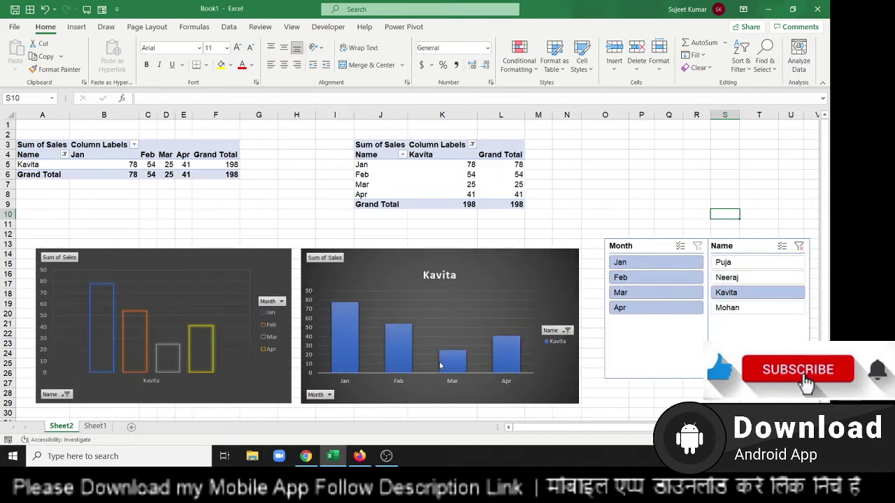
{"action": "mouse_move", "coordinate": [440, 364]}
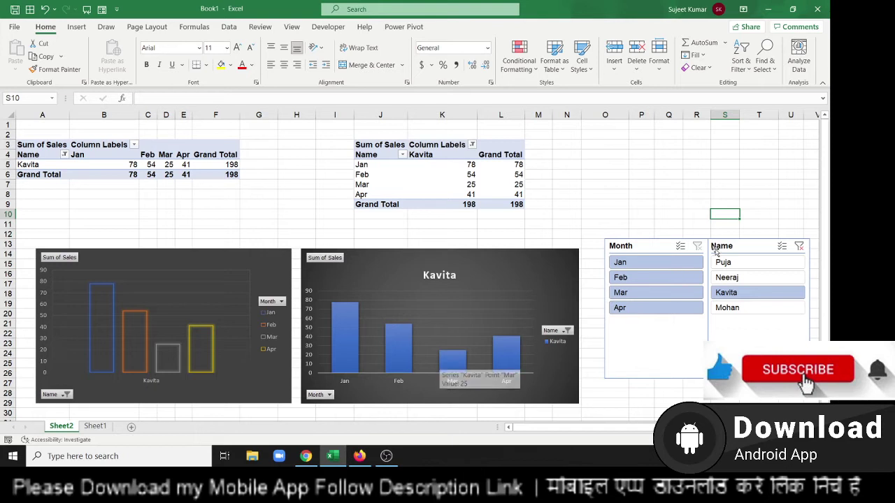
{"action": "left_click", "coordinate": [799, 247]}
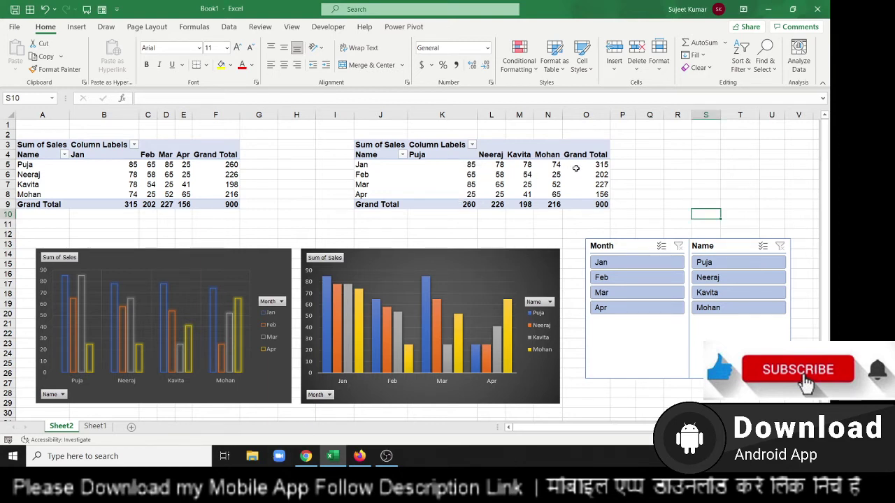
{"action": "mouse_move", "coordinate": [575, 167]}
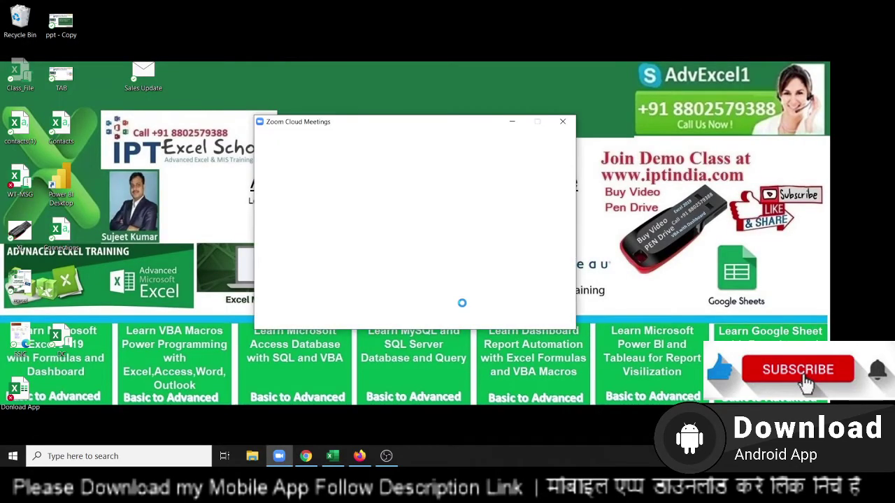
Step: Open the EXCEL MIS TRAINING app's Google Play page in a new Chrome tab and select its title
{"action": "left_click", "coordinate": [303, 461]}
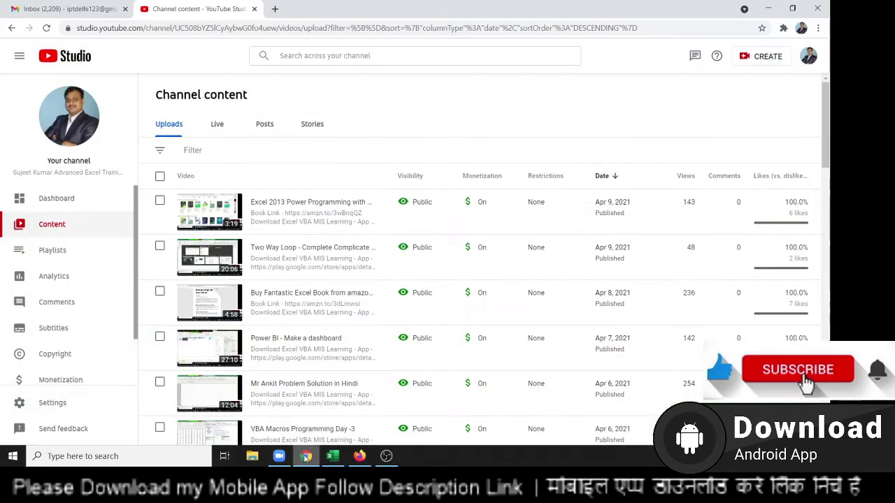
{"action": "left_click", "coordinate": [276, 9]}
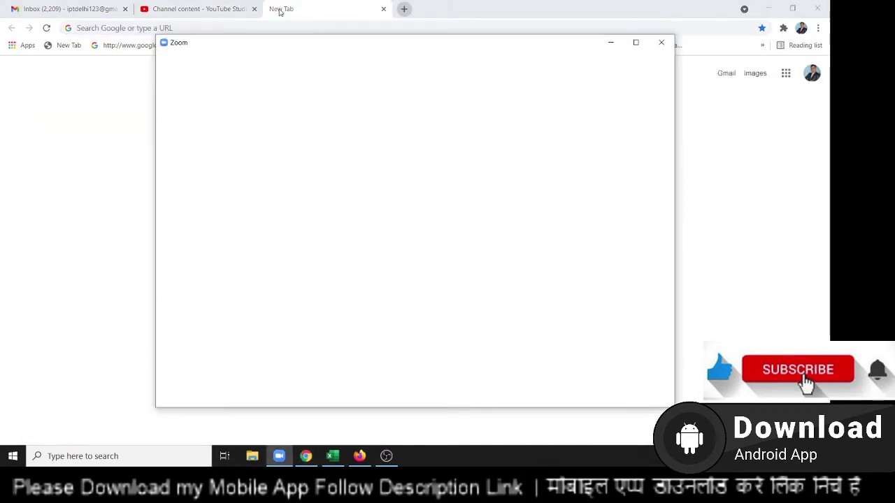
{"action": "left_click", "coordinate": [611, 44]}
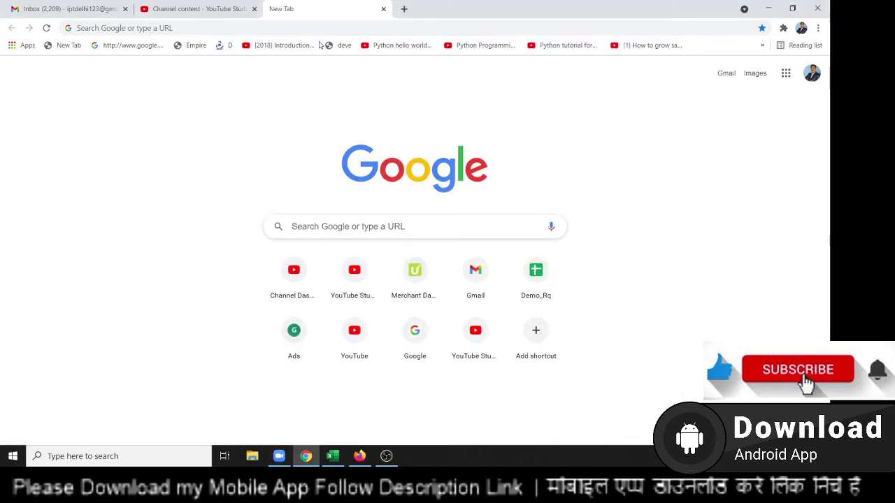
{"action": "left_click", "coordinate": [306, 27]}
{"action": "type", "text": "pl"}
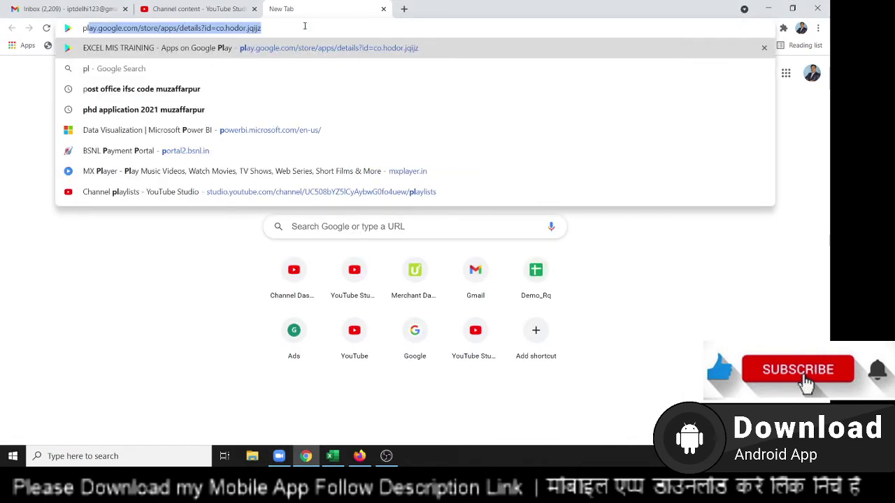
{"action": "key", "text": "Return"}
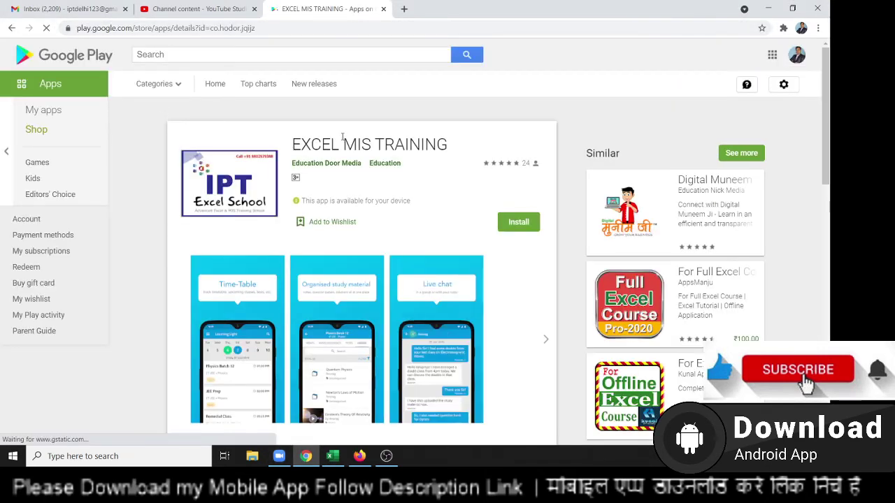
{"action": "triple_click", "coordinate": [325, 145]}
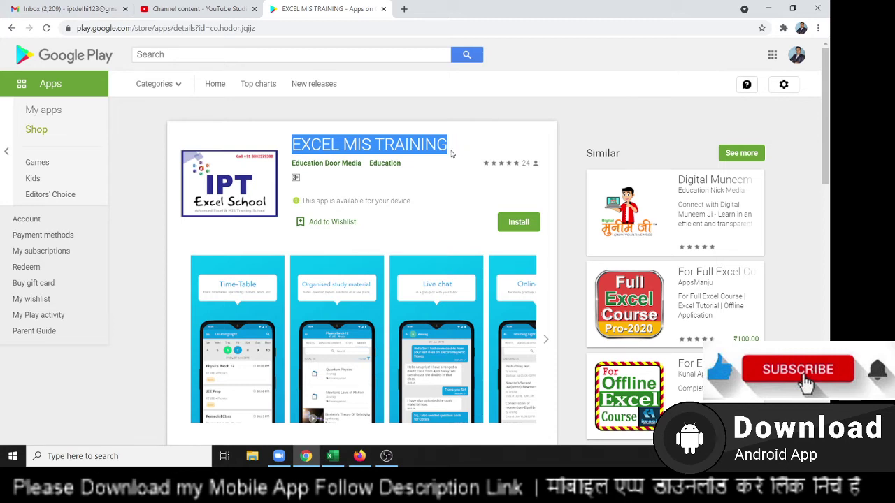
Step: Open the Classplus web site in another new browser tab
{"action": "left_click", "coordinate": [405, 9]}
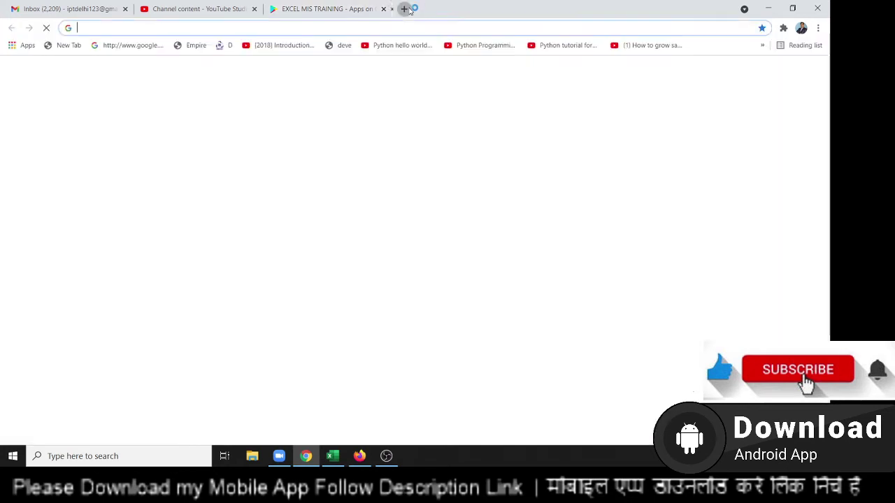
{"action": "type", "text": "web.classplusapp.com"}
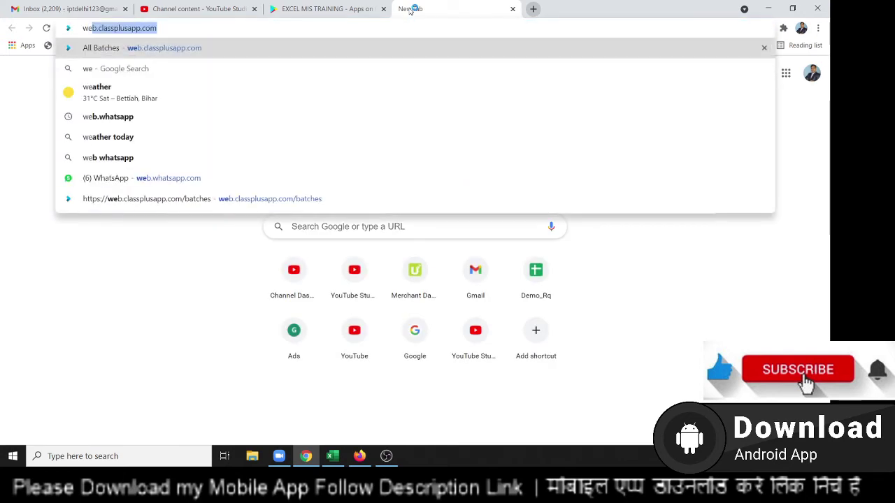
{"action": "key", "text": "Return"}
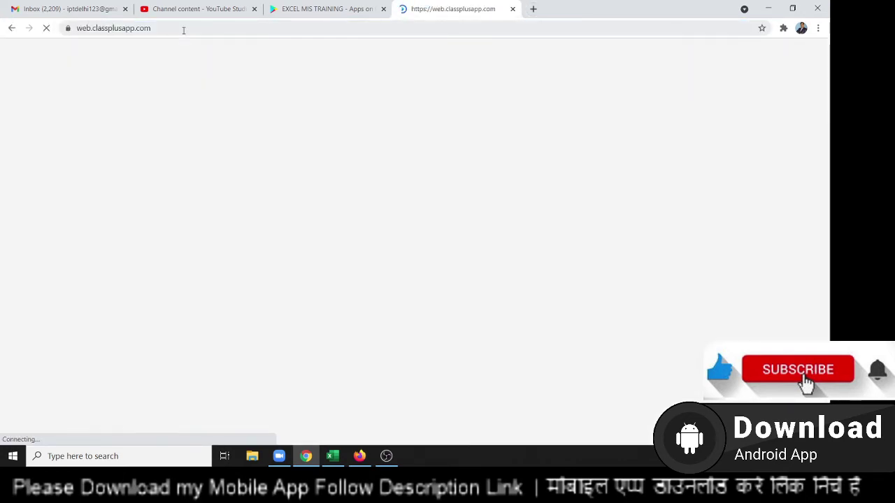
{"action": "left_click_drag", "start_coordinate": [151, 28], "coordinate": [88, 28]}
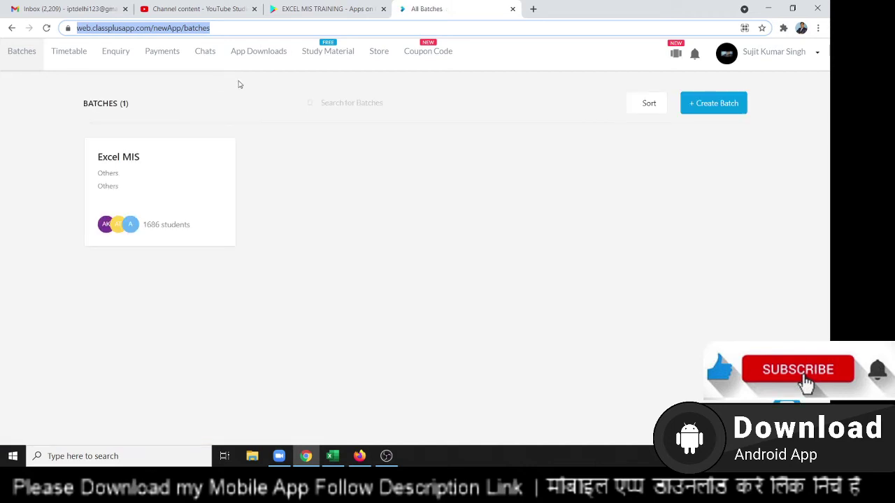
Step: Go to the Classplus Store and advance the Featured Courses carousel
{"action": "left_click", "coordinate": [383, 57]}
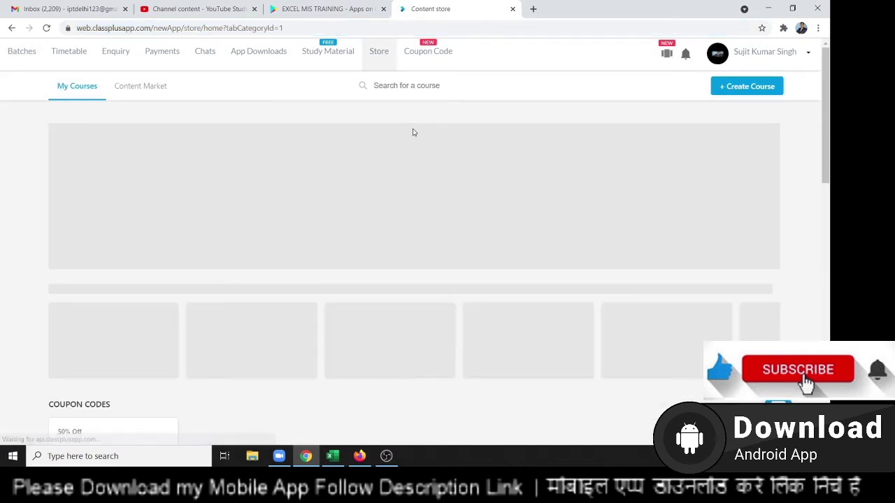
{"action": "scroll", "coordinate": [389, 221], "scroll_direction": "down", "scroll_amount": 1}
{"action": "scroll", "coordinate": [389, 221], "scroll_direction": "down", "scroll_amount": 2}
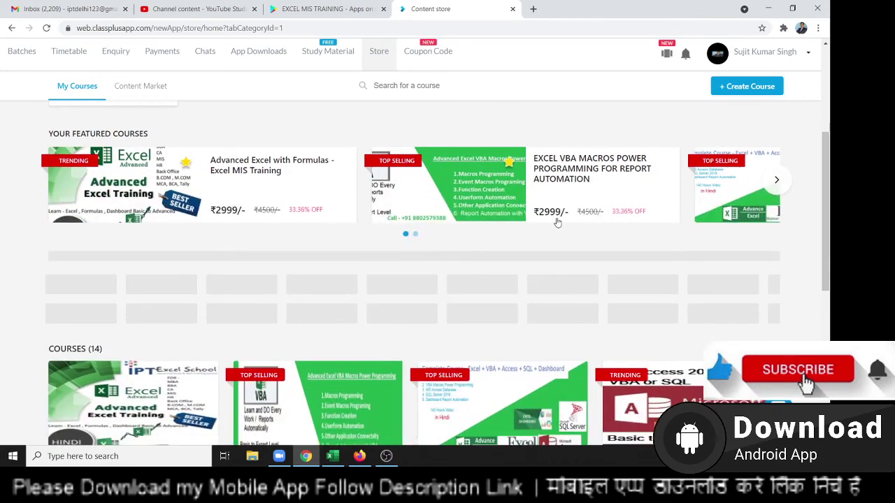
{"action": "scroll", "coordinate": [555, 223], "scroll_direction": "down", "scroll_amount": 2}
{"action": "scroll", "coordinate": [743, 108], "scroll_direction": "up", "scroll_amount": 2}
{"action": "left_click", "coordinate": [776, 180]}
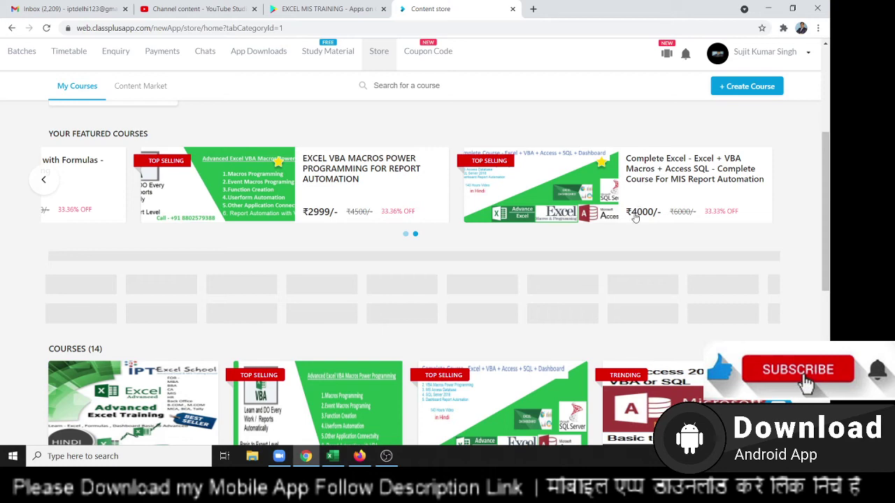
Step: Open the Complete Excel course overview and highlight its 299 videos and 10 Year(s) duration
{"action": "left_click", "coordinate": [544, 187]}
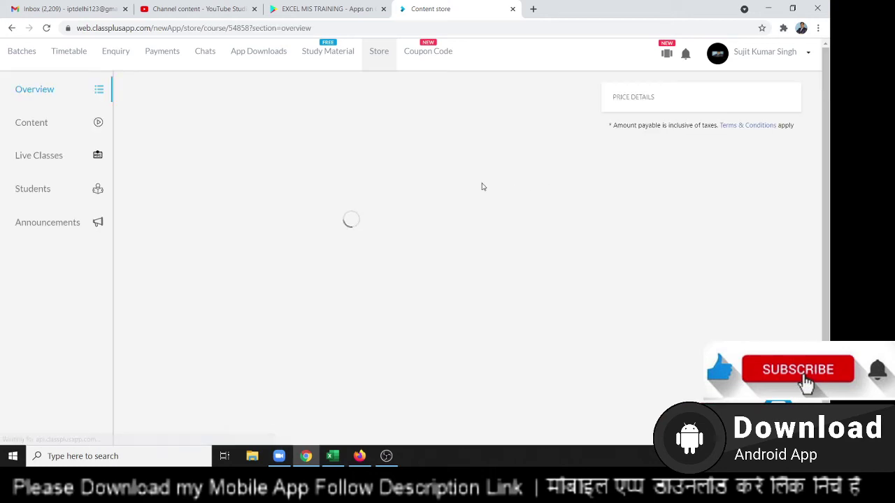
{"action": "scroll", "coordinate": [284, 222], "scroll_direction": "down", "scroll_amount": 1}
{"action": "scroll", "coordinate": [280, 231], "scroll_direction": "down", "scroll_amount": 1}
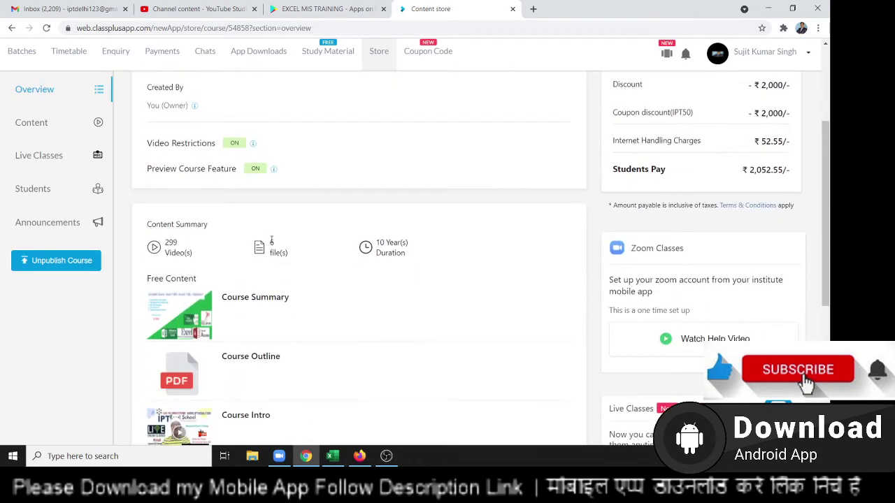
{"action": "double_click", "coordinate": [168, 242]}
{"action": "double_click", "coordinate": [392, 241]}
{"action": "scroll", "coordinate": [390, 239], "scroll_direction": "down", "scroll_amount": 2}
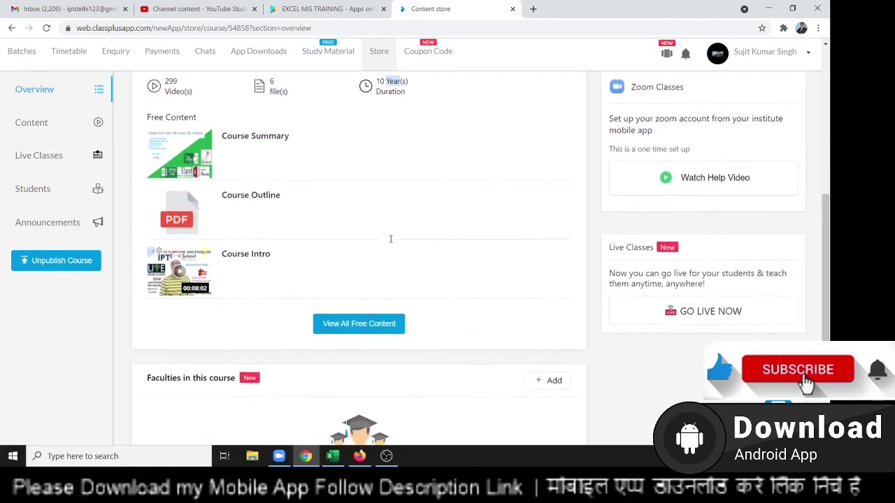
{"action": "scroll", "coordinate": [391, 239], "scroll_direction": "up", "scroll_amount": 2}
{"action": "scroll", "coordinate": [391, 239], "scroll_direction": "up", "scroll_amount": 1}
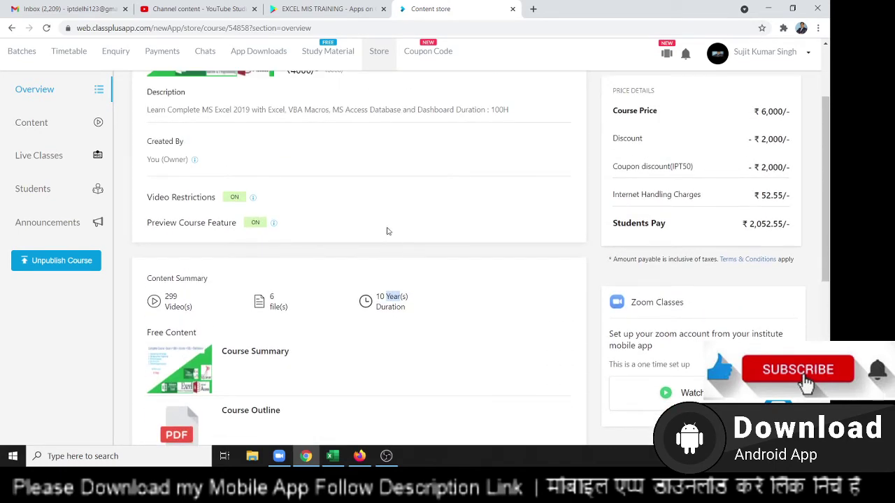
{"action": "scroll", "coordinate": [322, 224], "scroll_direction": "up", "scroll_amount": 2}
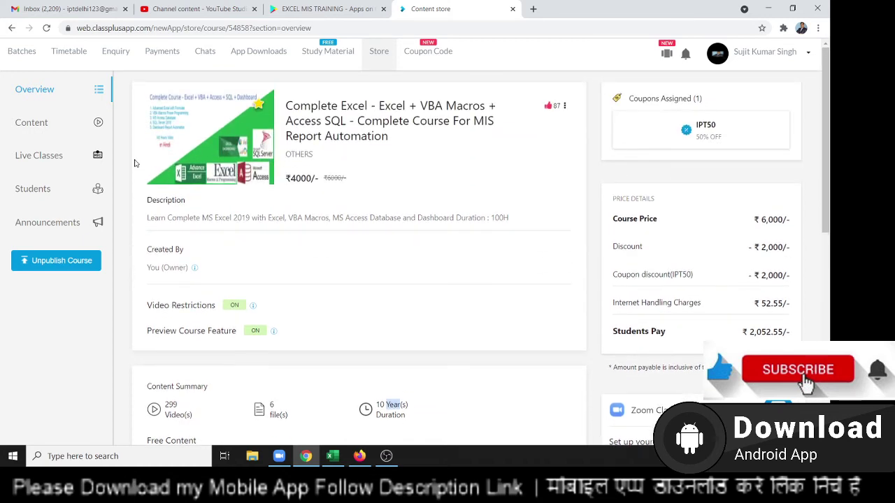
Step: In the course content, open the Complete MIS folder and its advanced Excel with formulas subfolder
{"action": "left_click", "coordinate": [35, 122]}
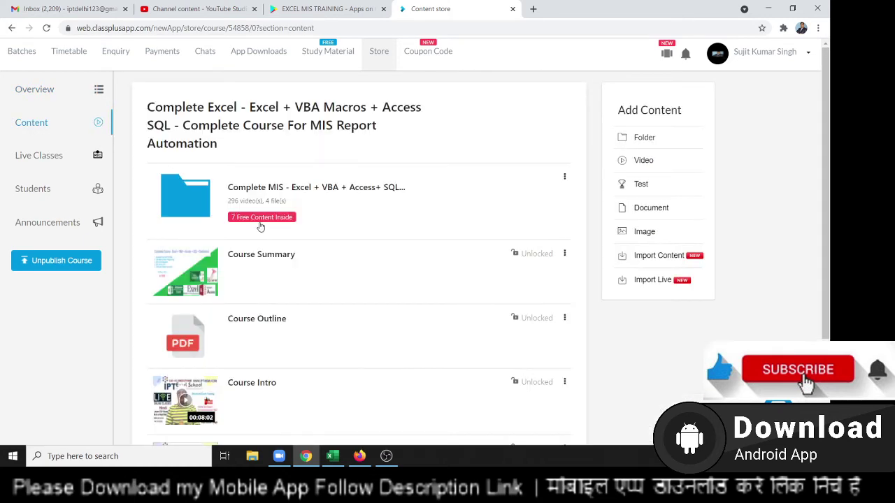
{"action": "scroll", "coordinate": [307, 255], "scroll_direction": "down", "scroll_amount": 2}
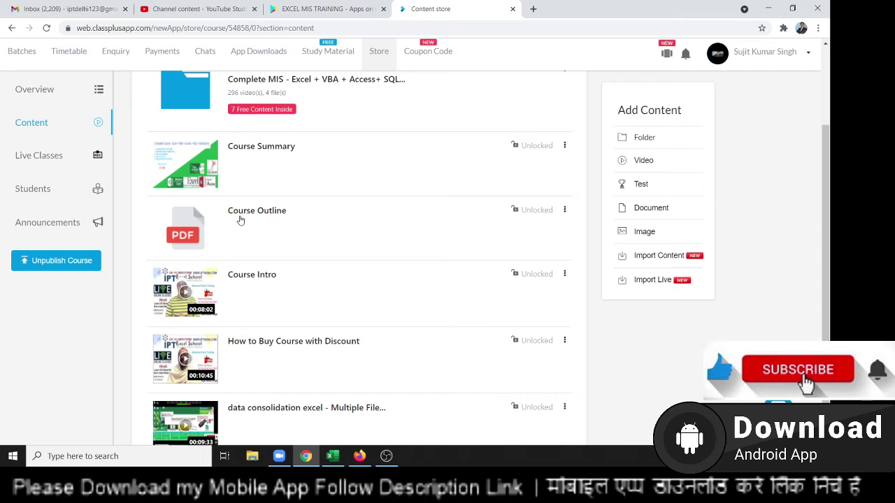
{"action": "scroll", "coordinate": [229, 250], "scroll_direction": "up", "scroll_amount": 2}
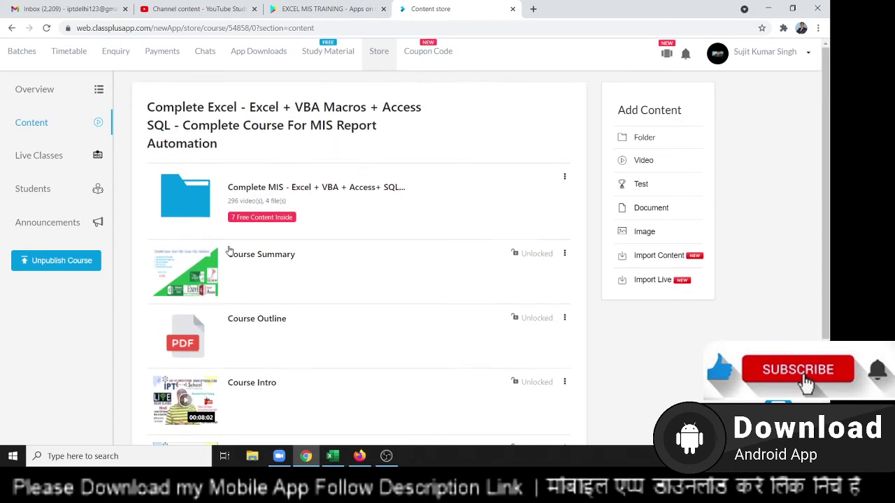
{"action": "scroll", "coordinate": [229, 250], "scroll_direction": "down", "scroll_amount": 2}
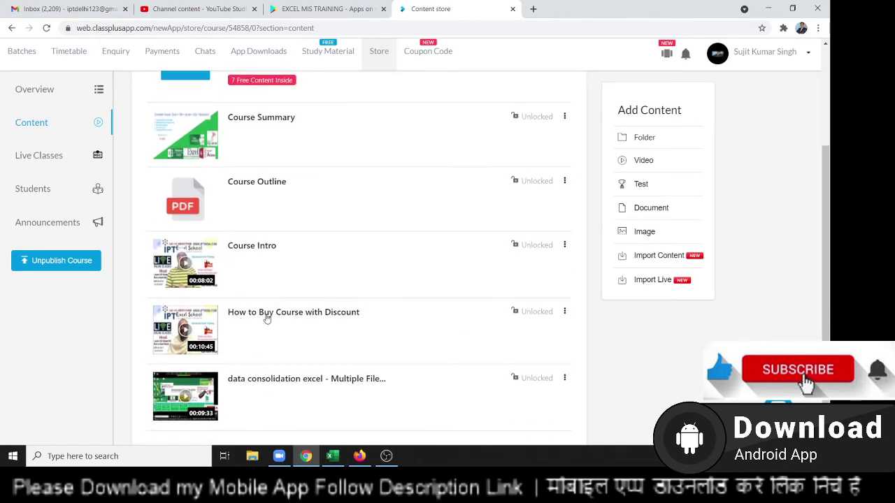
{"action": "scroll", "coordinate": [267, 319], "scroll_direction": "up", "scroll_amount": 2}
{"action": "left_click", "coordinate": [228, 198]}
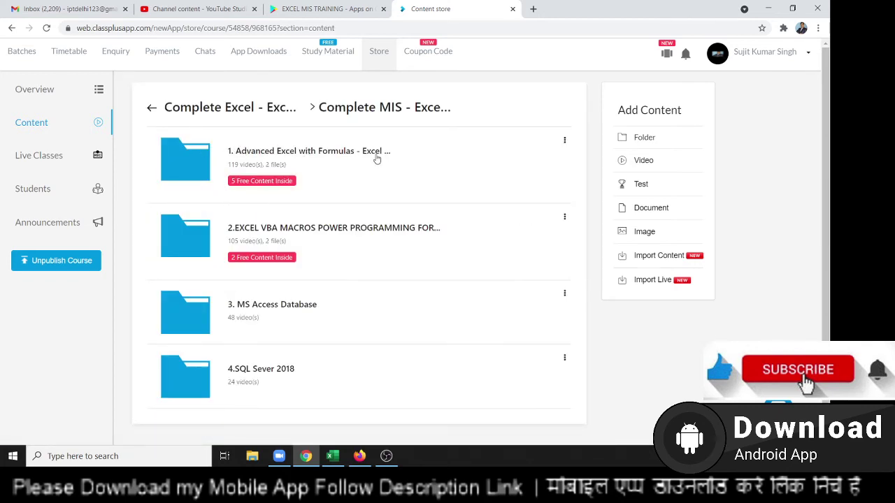
{"action": "left_click", "coordinate": [367, 159]}
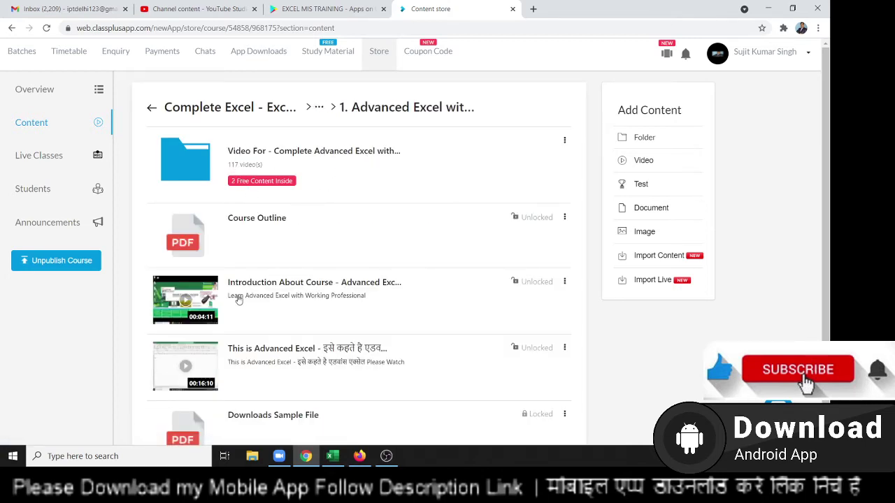
{"action": "scroll", "coordinate": [238, 299], "scroll_direction": "down", "scroll_amount": 1}
{"action": "scroll", "coordinate": [238, 299], "scroll_direction": "up", "scroll_amount": 1}
Step: Open the advanced Excel videos folder and browse its topic list
{"action": "left_click", "coordinate": [195, 171]}
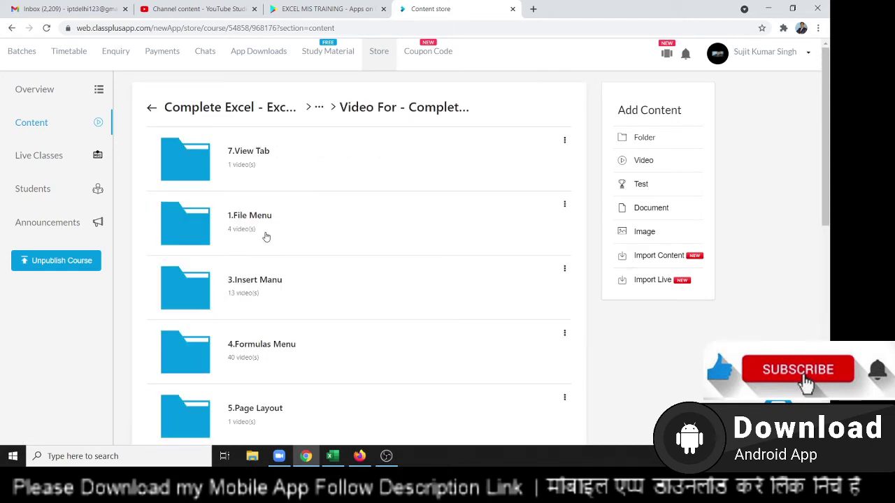
{"action": "scroll", "coordinate": [274, 237], "scroll_direction": "down", "scroll_amount": 2}
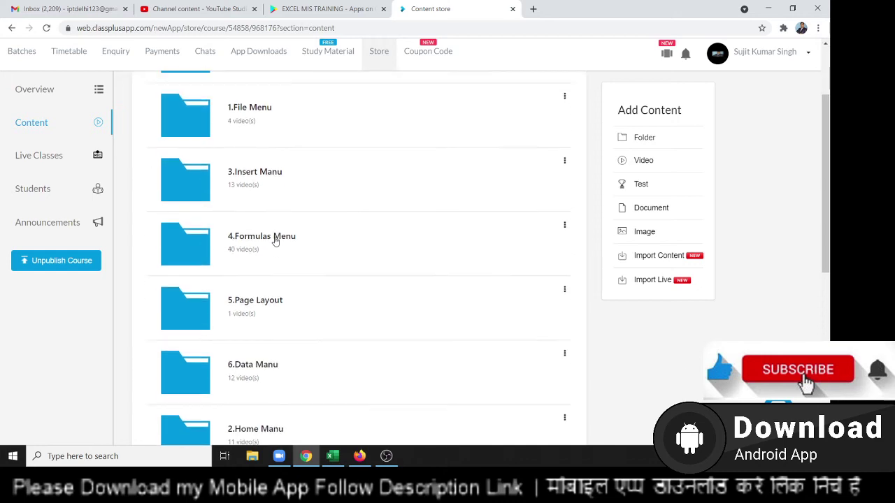
{"action": "scroll", "coordinate": [269, 265], "scroll_direction": "down", "scroll_amount": 1}
{"action": "scroll", "coordinate": [251, 376], "scroll_direction": "down", "scroll_amount": 1}
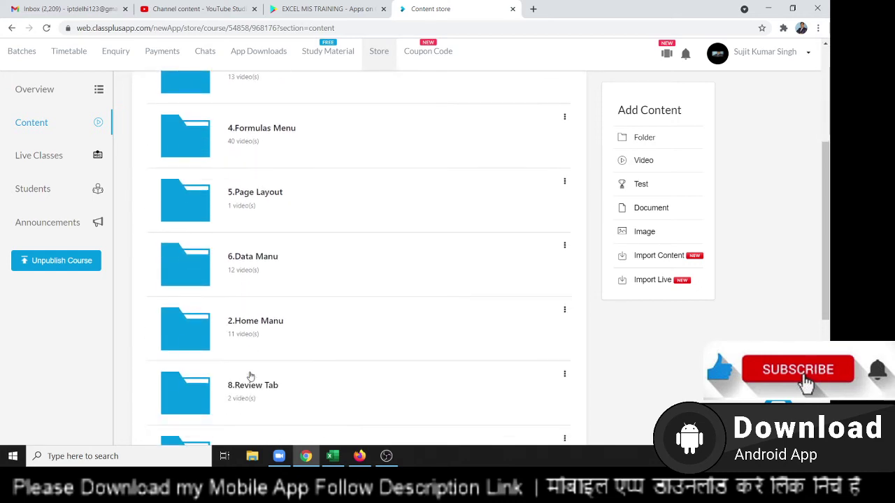
{"action": "scroll", "coordinate": [252, 289], "scroll_direction": "up", "scroll_amount": 2}
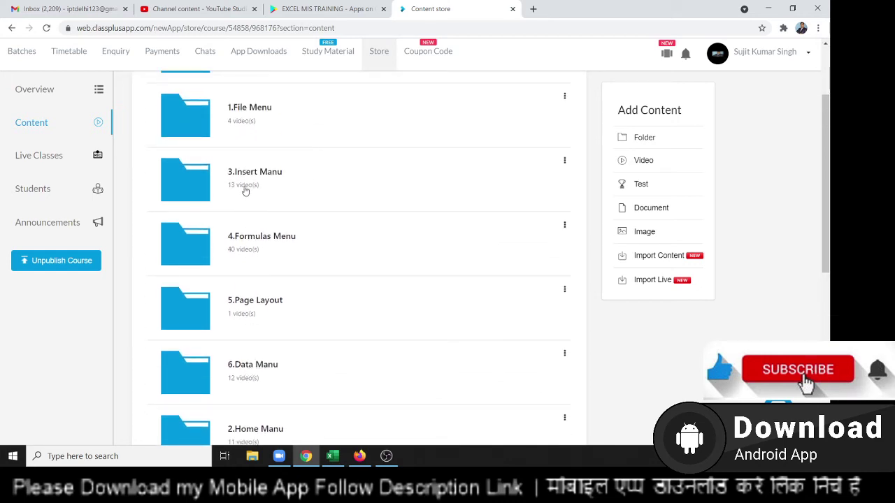
{"action": "scroll", "coordinate": [331, 256], "scroll_direction": "down", "scroll_amount": 2}
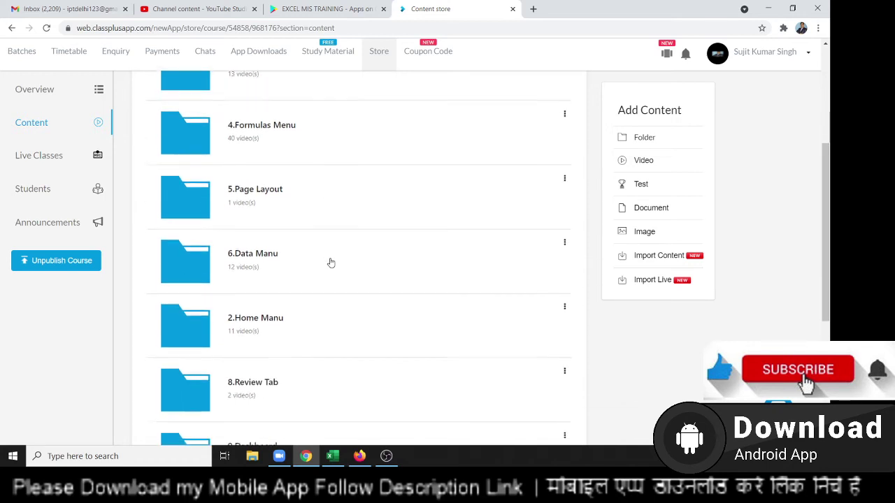
{"action": "scroll", "coordinate": [329, 273], "scroll_direction": "down", "scroll_amount": 2}
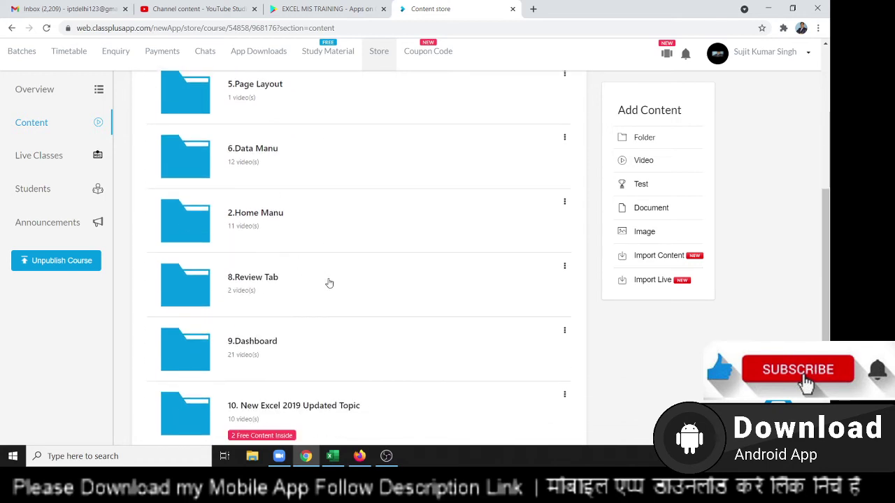
{"action": "scroll", "coordinate": [327, 319], "scroll_direction": "down", "scroll_amount": 1}
{"action": "scroll", "coordinate": [325, 316], "scroll_direction": "up", "scroll_amount": 3}
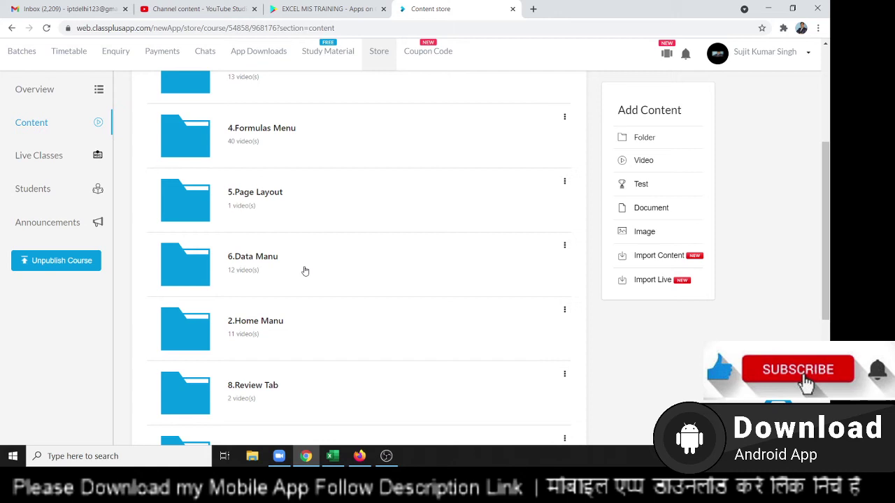
Step: Open the 4.Formulas Menu folder and scroll through its videos
{"action": "left_click", "coordinate": [228, 147]}
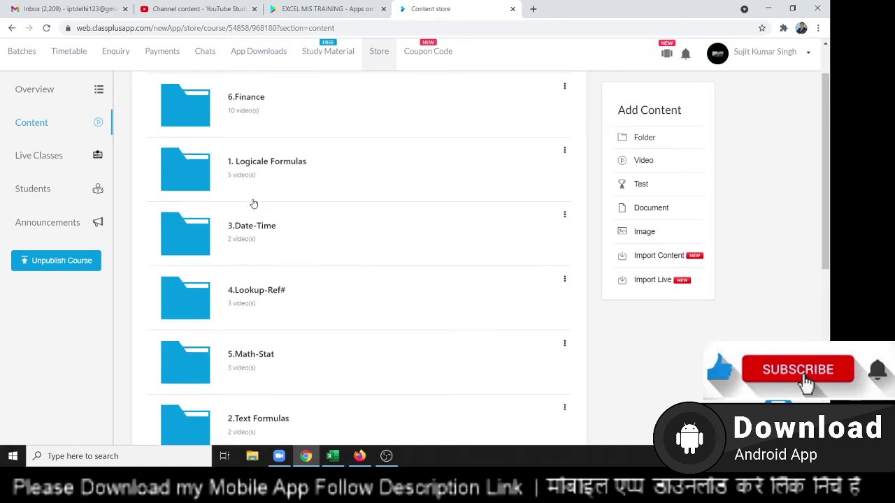
{"action": "scroll", "coordinate": [255, 199], "scroll_direction": "up", "scroll_amount": 1}
{"action": "scroll", "coordinate": [258, 194], "scroll_direction": "down", "scroll_amount": 1}
{"action": "scroll", "coordinate": [256, 255], "scroll_direction": "down", "scroll_amount": 1}
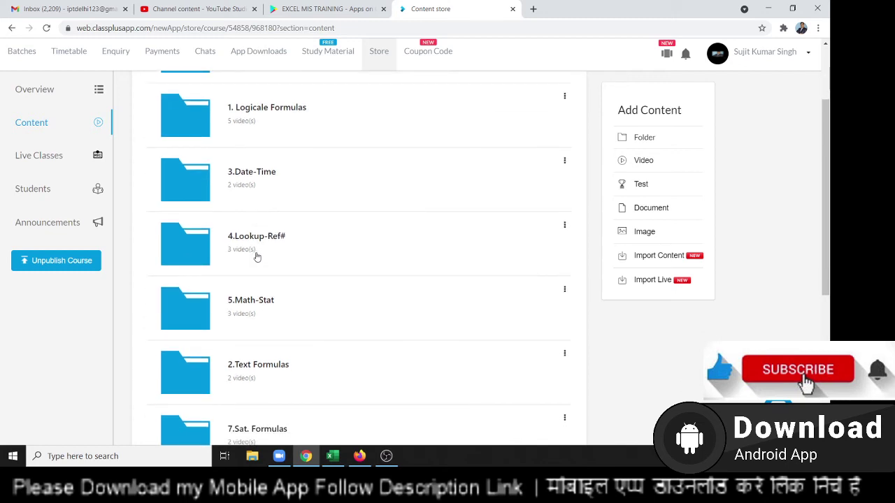
{"action": "scroll", "coordinate": [256, 256], "scroll_direction": "down", "scroll_amount": 2}
{"action": "scroll", "coordinate": [252, 218], "scroll_direction": "down", "scroll_amount": 2}
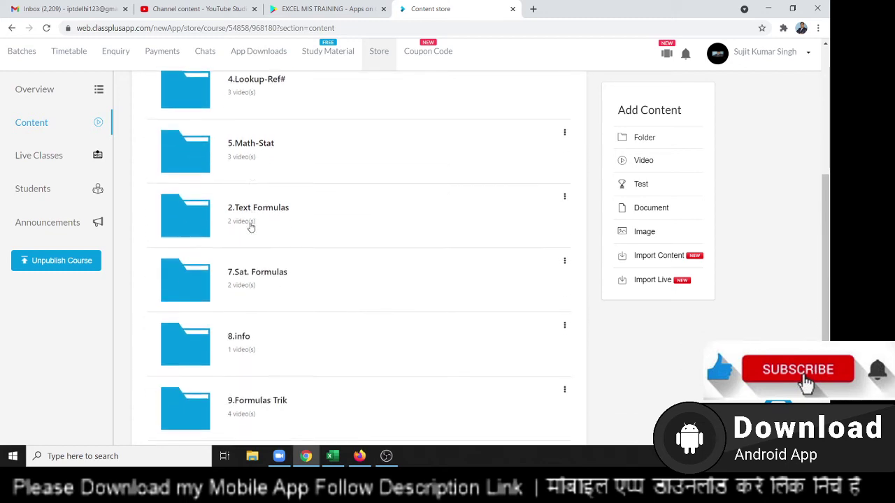
{"action": "scroll", "coordinate": [259, 246], "scroll_direction": "down", "scroll_amount": 2}
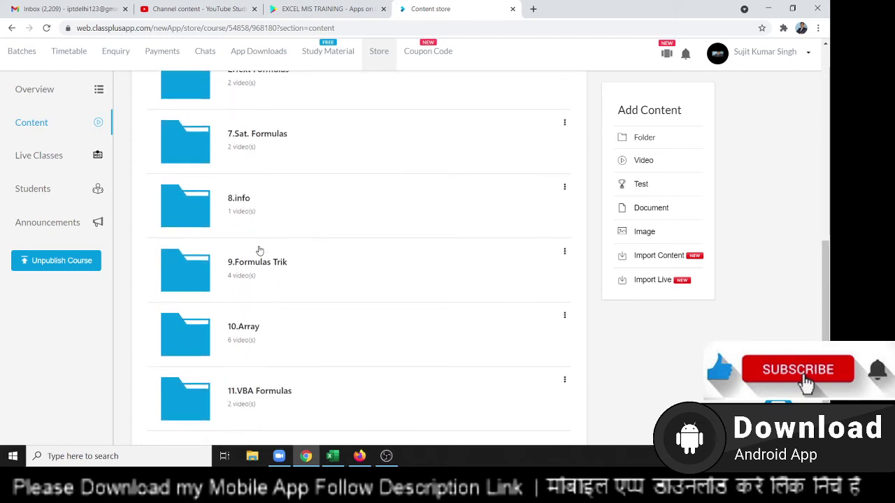
{"action": "scroll", "coordinate": [248, 354], "scroll_direction": "up", "scroll_amount": 6}
{"action": "scroll", "coordinate": [249, 329], "scroll_direction": "up", "scroll_amount": 2}
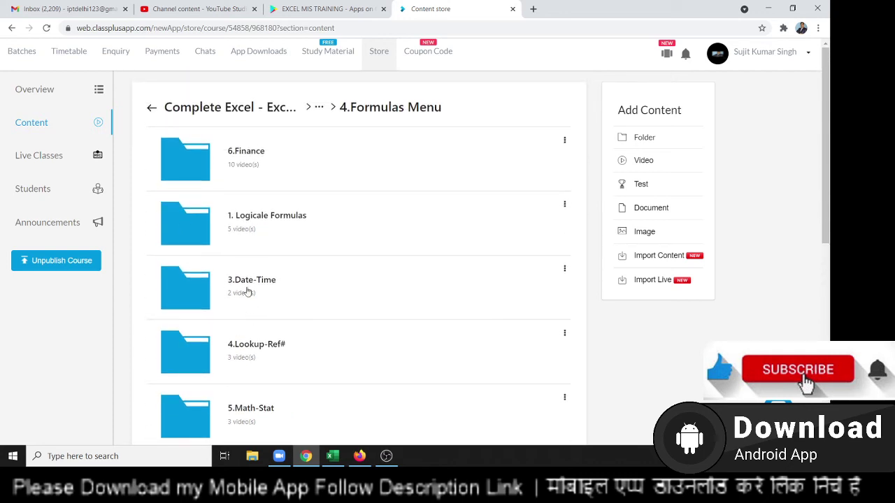
{"action": "scroll", "coordinate": [176, 208], "scroll_direction": "down", "scroll_amount": 3}
{"action": "scroll", "coordinate": [173, 216], "scroll_direction": "down", "scroll_amount": 5}
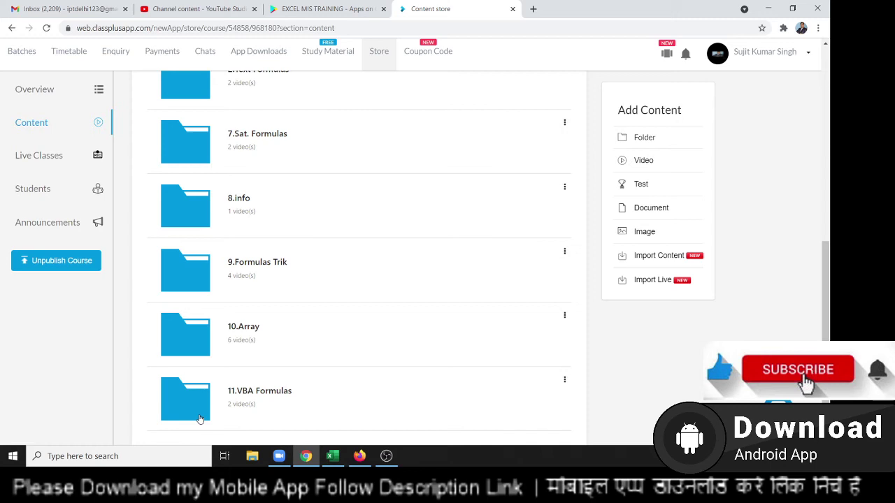
{"action": "scroll", "coordinate": [206, 399], "scroll_direction": "up", "scroll_amount": 4}
{"action": "scroll", "coordinate": [130, 153], "scroll_direction": "up", "scroll_amount": 2}
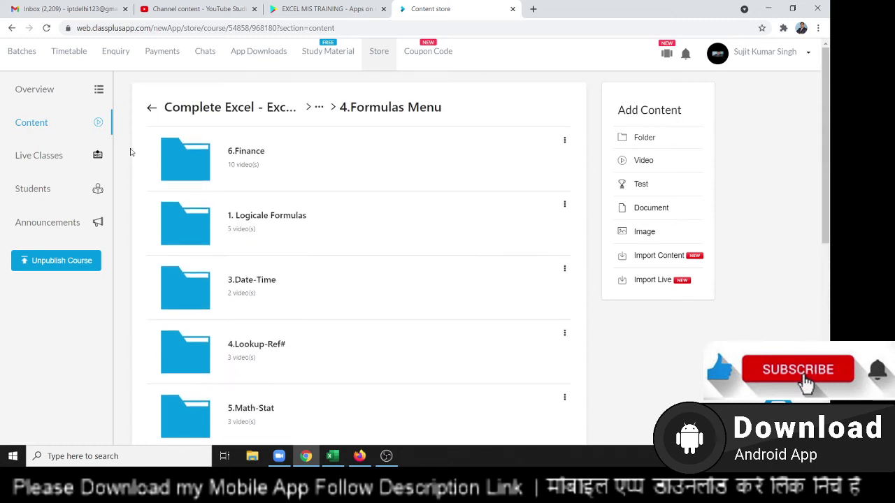
Step: Return to the parent video folder and scroll down to 10. New Excel 2019 Updated Topic
{"action": "left_click", "coordinate": [149, 110]}
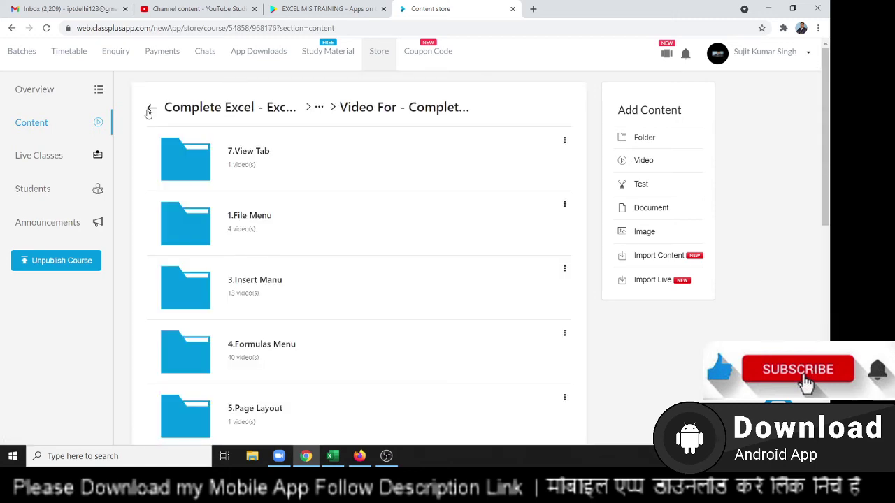
{"action": "scroll", "coordinate": [280, 315], "scroll_direction": "down", "scroll_amount": 1}
{"action": "scroll", "coordinate": [307, 377], "scroll_direction": "down", "scroll_amount": 3}
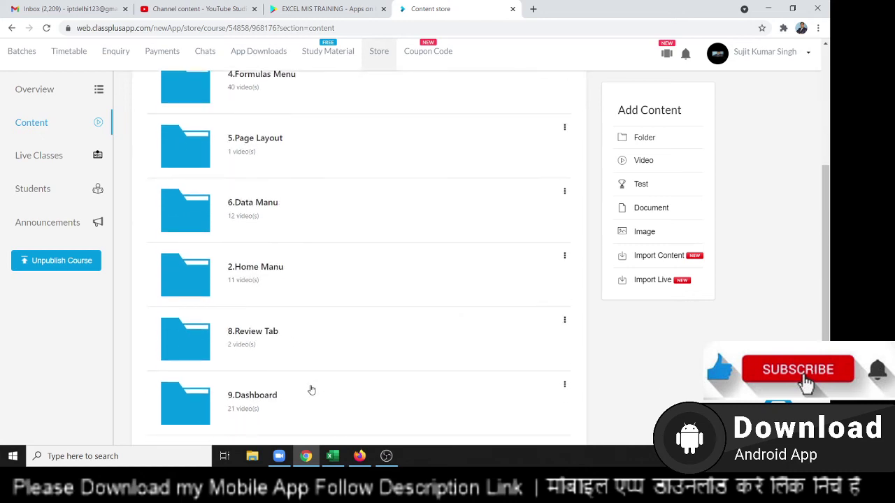
{"action": "scroll", "coordinate": [312, 390], "scroll_direction": "down", "scroll_amount": 2}
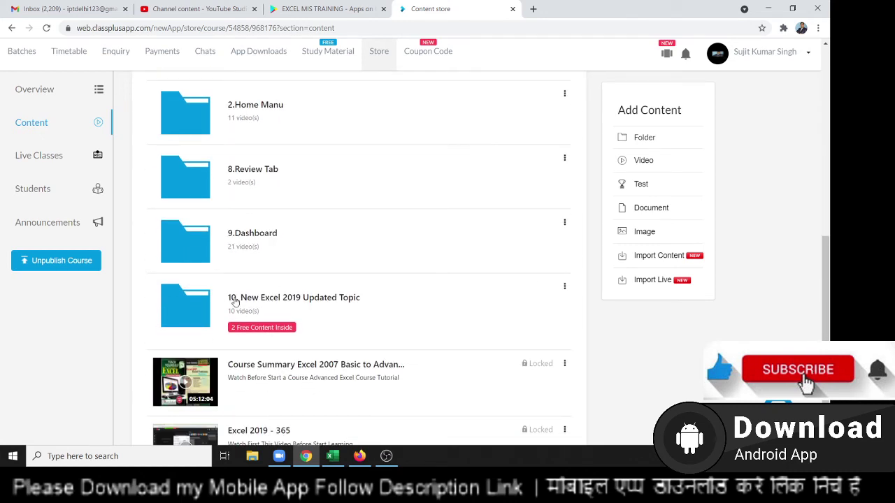
Step: Open the 10. New Excel 2019 Updated Topic folder, then back up to the Complete MIS folders
{"action": "left_click", "coordinate": [195, 320]}
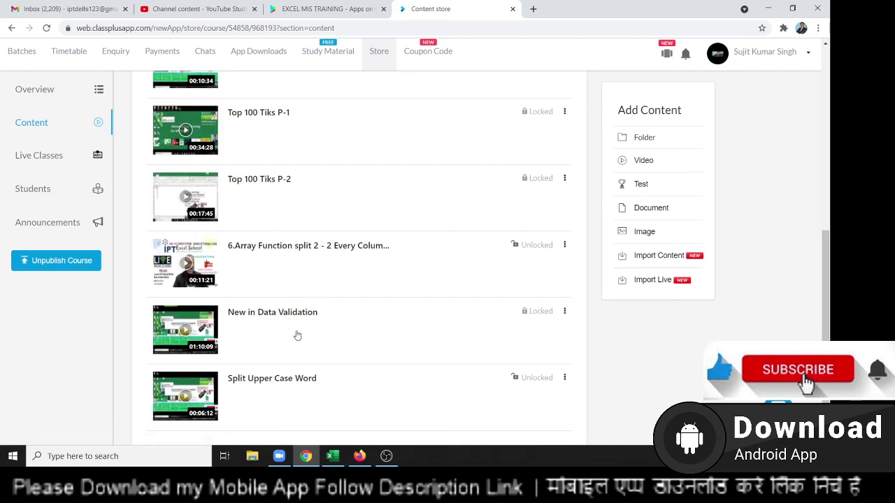
{"action": "scroll", "coordinate": [298, 341], "scroll_direction": "up", "scroll_amount": 5}
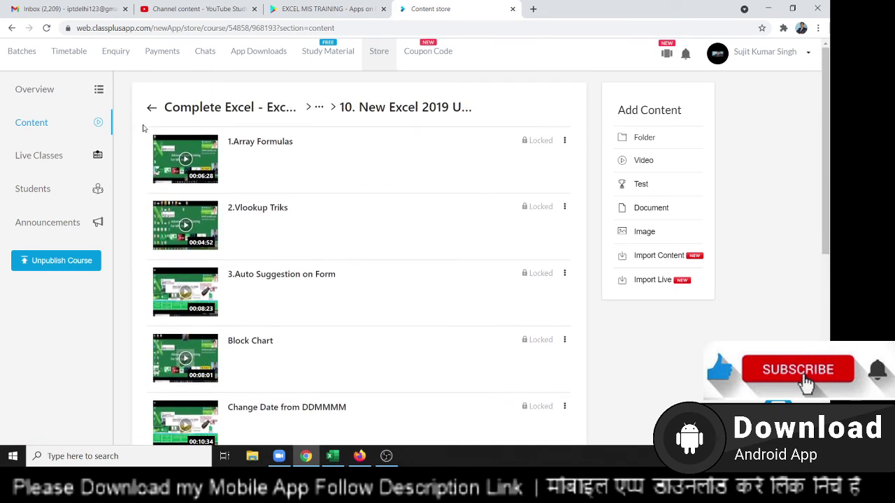
{"action": "left_click", "coordinate": [153, 107]}
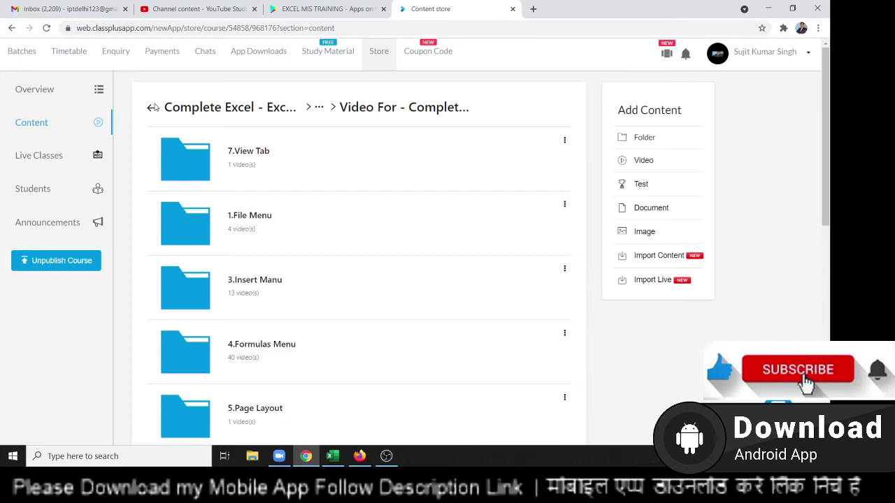
{"action": "left_click", "coordinate": [153, 107]}
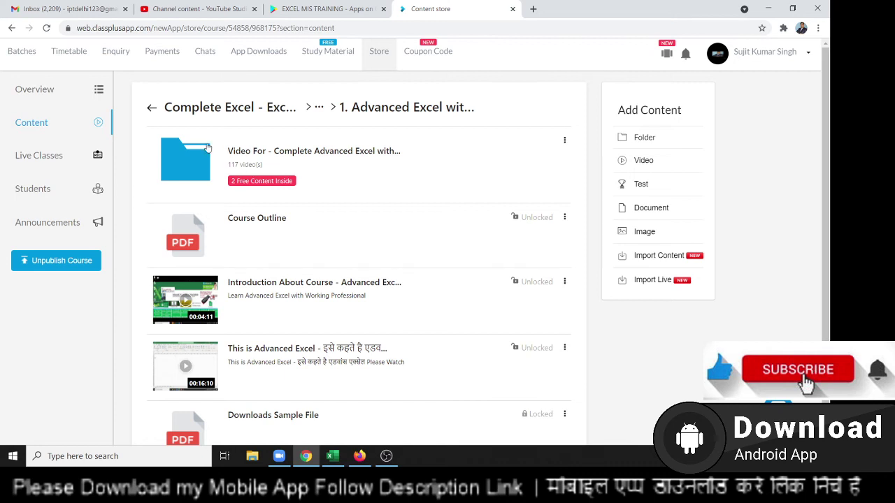
{"action": "left_click", "coordinate": [152, 108]}
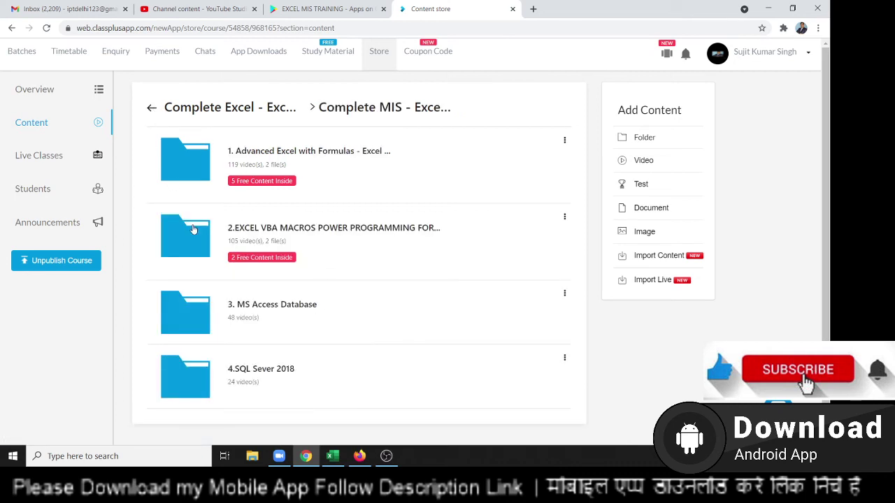
Step: Open the Excel VBA macros programming folder and its All VBA Macro Code Classes folder
{"action": "left_click", "coordinate": [243, 243]}
{"action": "scroll", "coordinate": [243, 245], "scroll_direction": "down", "scroll_amount": 1}
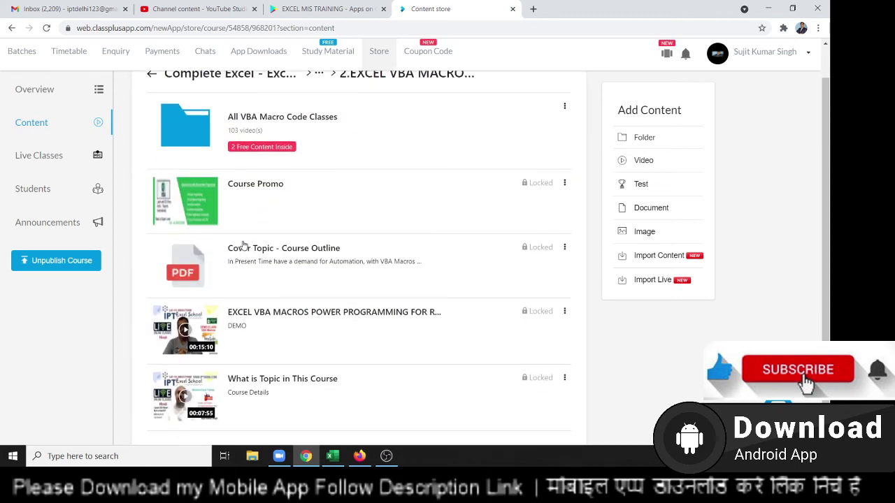
{"action": "scroll", "coordinate": [244, 243], "scroll_direction": "up", "scroll_amount": 1}
{"action": "left_click", "coordinate": [233, 167]}
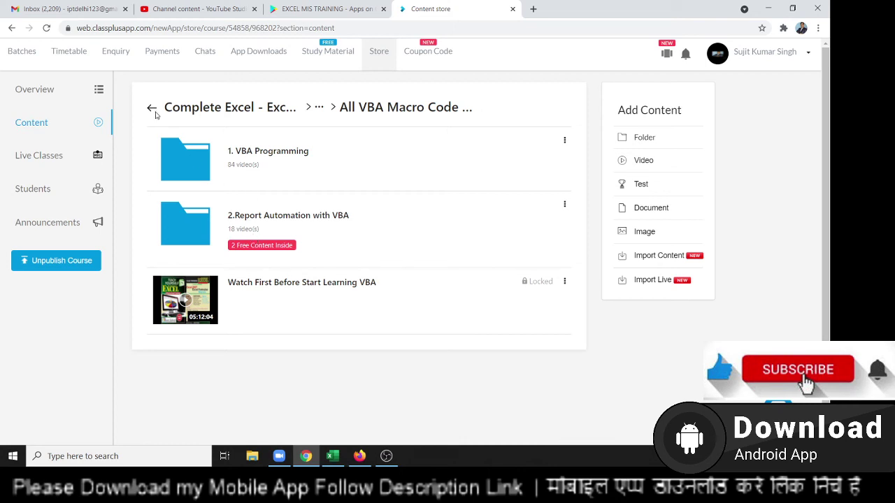
Step: Back out of the VBA folders and return to the Store home page
{"action": "left_click", "coordinate": [152, 112]}
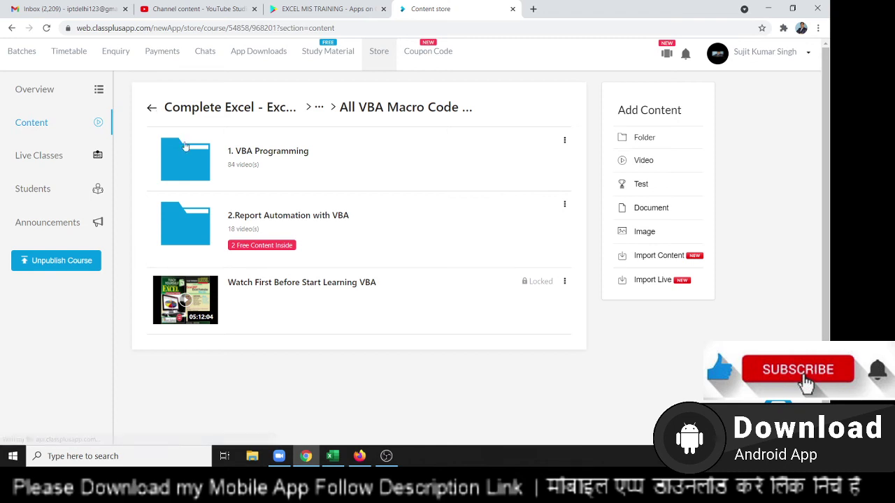
{"action": "left_click", "coordinate": [151, 111]}
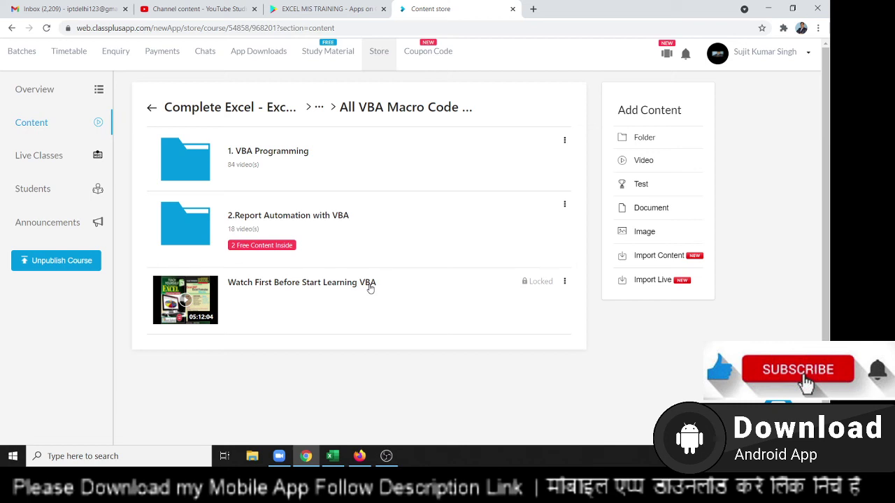
{"action": "left_click", "coordinate": [151, 111]}
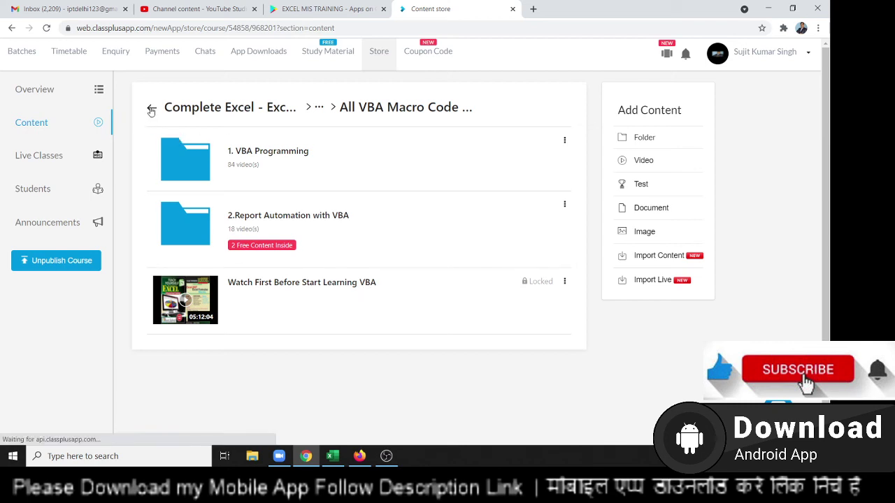
{"action": "left_click", "coordinate": [374, 60]}
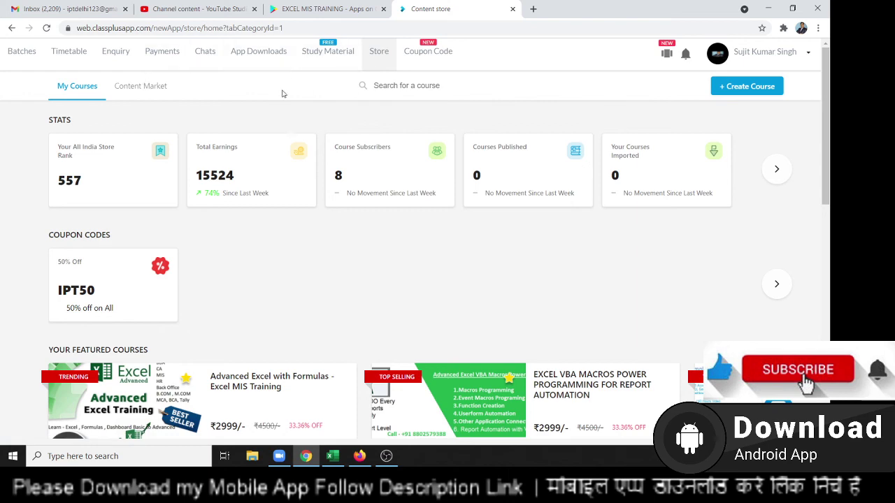
Step: Go to Classplus Chats and look through a student's conversation in the Messages list
{"action": "left_click", "coordinate": [208, 51]}
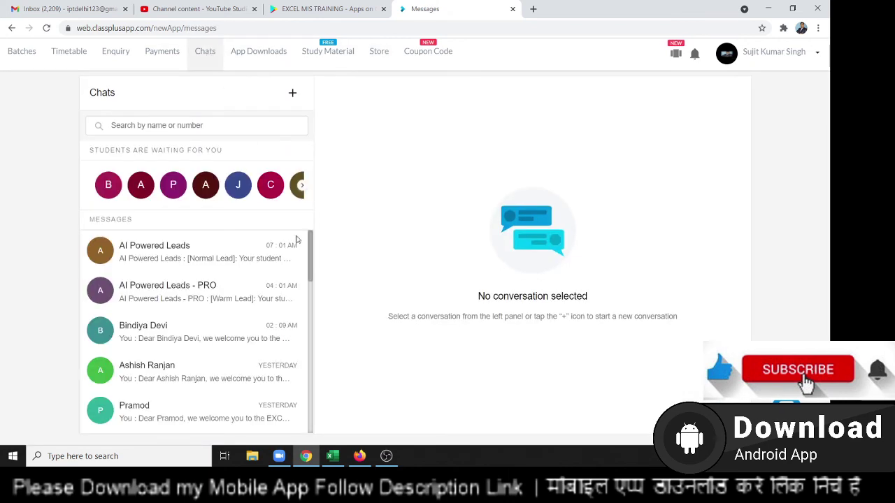
{"action": "scroll", "coordinate": [214, 305], "scroll_direction": "down", "scroll_amount": 3}
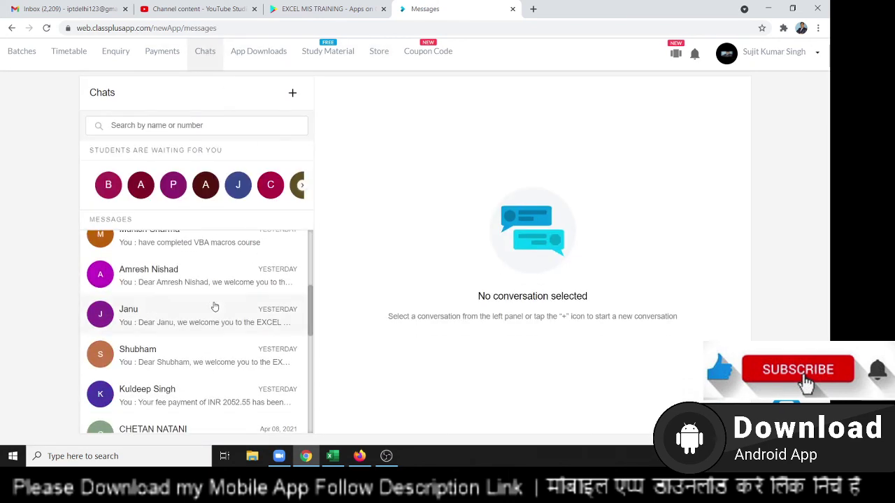
{"action": "scroll", "coordinate": [213, 315], "scroll_direction": "up", "scroll_amount": 3}
{"action": "left_click", "coordinate": [205, 352]}
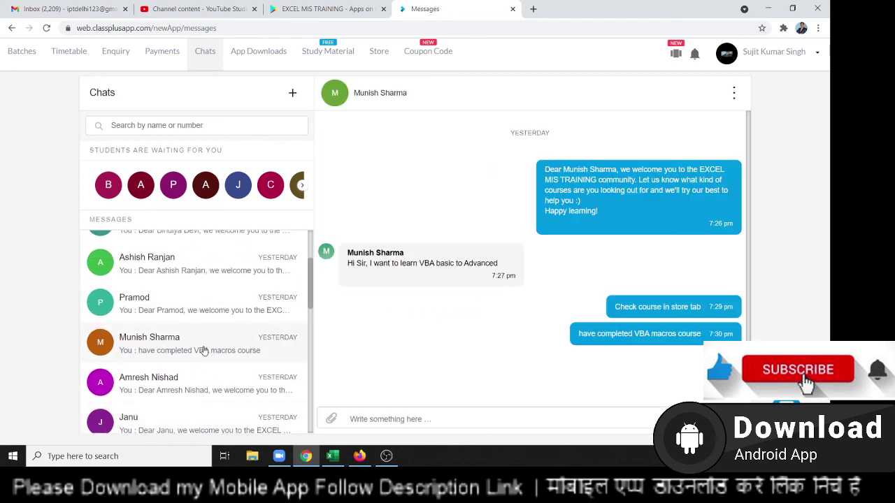
{"action": "scroll", "coordinate": [203, 349], "scroll_direction": "down", "scroll_amount": 1}
{"action": "scroll", "coordinate": [204, 350], "scroll_direction": "down", "scroll_amount": 2}
{"action": "scroll", "coordinate": [203, 349], "scroll_direction": "down", "scroll_amount": 1}
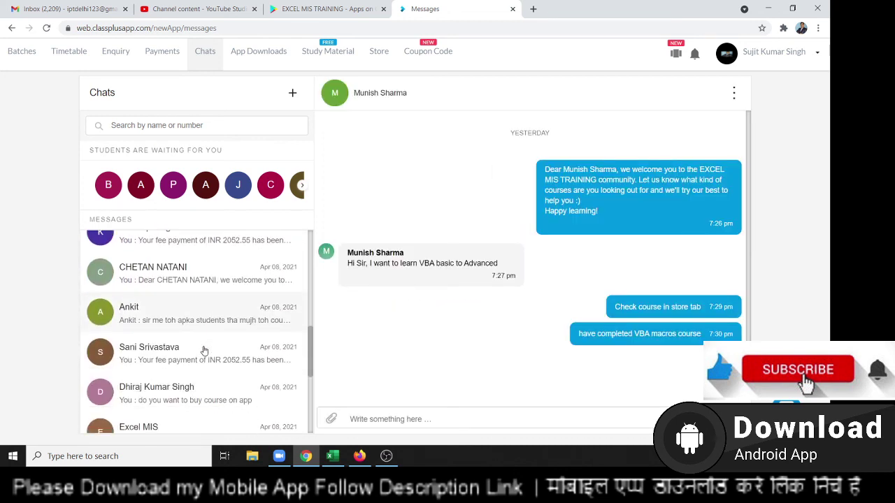
{"action": "scroll", "coordinate": [201, 347], "scroll_direction": "down", "scroll_amount": 3}
{"action": "scroll", "coordinate": [201, 345], "scroll_direction": "up", "scroll_amount": 2}
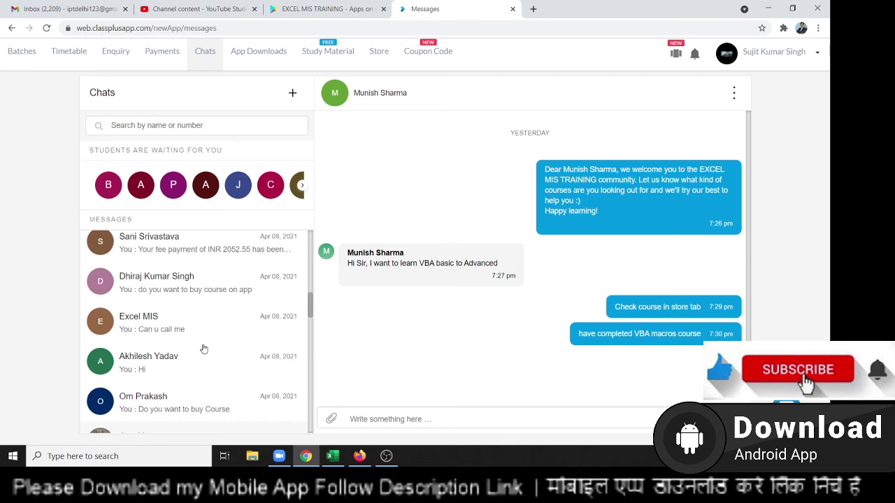
Step: Switch to the Excel MIS conversation and read through its VBA job-opening posts and replies
{"action": "left_click", "coordinate": [191, 335]}
{"action": "scroll", "coordinate": [504, 324], "scroll_direction": "up", "scroll_amount": 1}
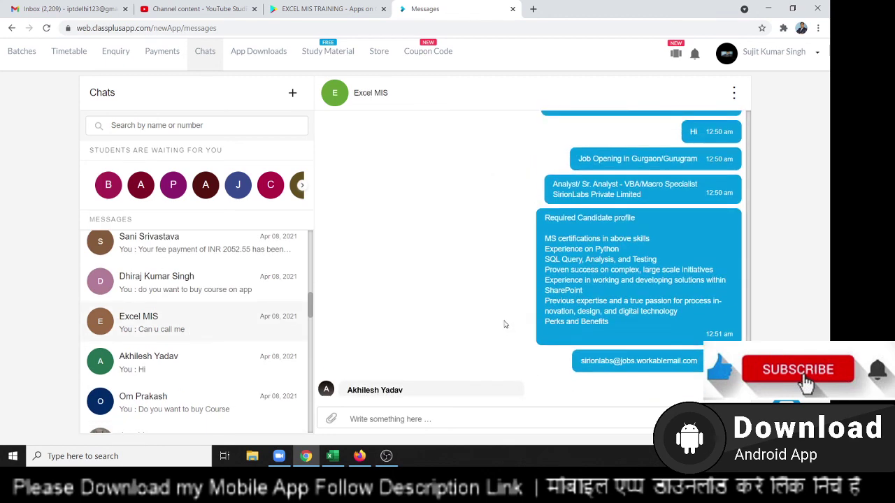
{"action": "scroll", "coordinate": [693, 354], "scroll_direction": "up", "scroll_amount": 1}
{"action": "scroll", "coordinate": [693, 353], "scroll_direction": "down", "scroll_amount": 1}
{"action": "left_click_drag", "start_coordinate": [617, 338], "coordinate": [534, 224]}
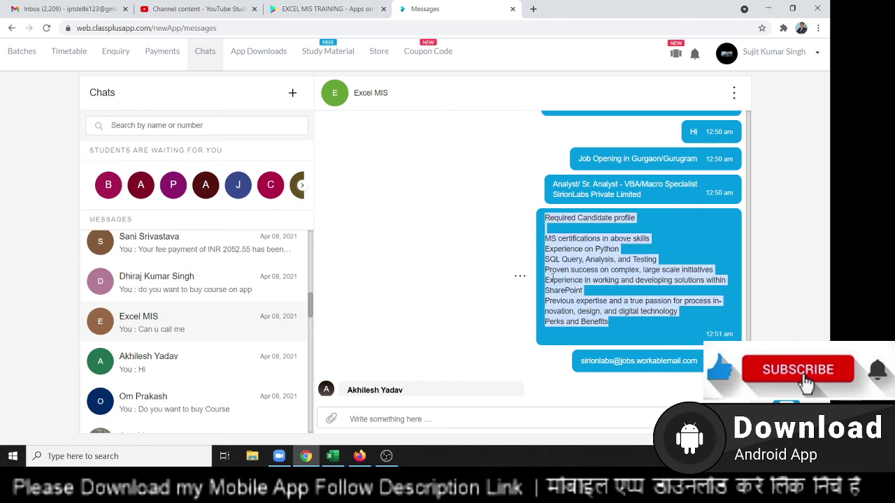
{"action": "scroll", "coordinate": [552, 277], "scroll_direction": "up", "scroll_amount": 2}
{"action": "scroll", "coordinate": [554, 279], "scroll_direction": "up", "scroll_amount": 4}
{"action": "scroll", "coordinate": [556, 280], "scroll_direction": "up", "scroll_amount": 4}
{"action": "scroll", "coordinate": [558, 282], "scroll_direction": "up", "scroll_amount": 4}
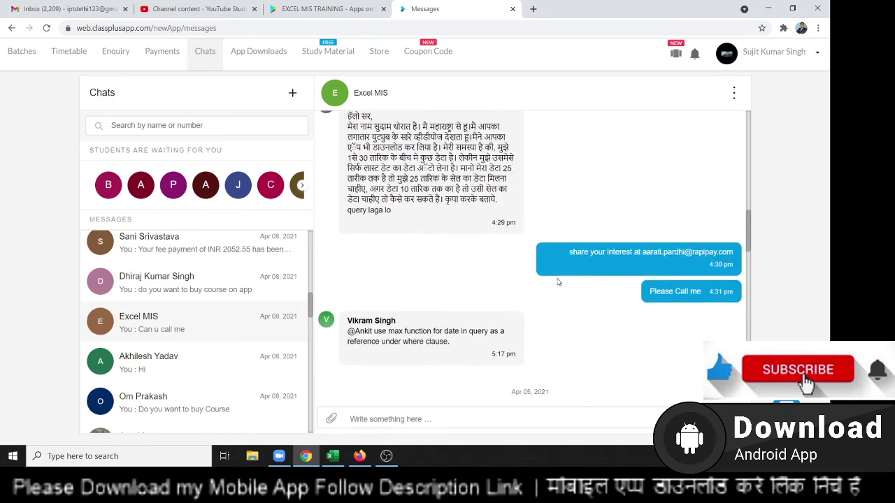
{"action": "scroll", "coordinate": [558, 282], "scroll_direction": "up", "scroll_amount": 2}
{"action": "scroll", "coordinate": [557, 282], "scroll_direction": "up", "scroll_amount": 2}
{"action": "scroll", "coordinate": [557, 282], "scroll_direction": "up", "scroll_amount": 1}
{"action": "scroll", "coordinate": [558, 281], "scroll_direction": "up", "scroll_amount": 2}
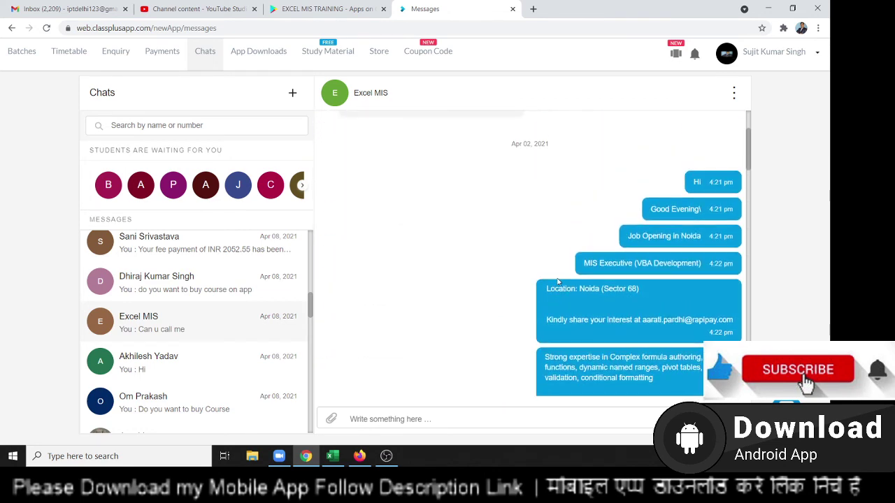
{"action": "scroll", "coordinate": [558, 282], "scroll_direction": "up", "scroll_amount": 1}
{"action": "scroll", "coordinate": [558, 281], "scroll_direction": "up", "scroll_amount": 1}
{"action": "scroll", "coordinate": [555, 283], "scroll_direction": "down", "scroll_amount": 2}
{"action": "scroll", "coordinate": [552, 284], "scroll_direction": "down", "scroll_amount": 5}
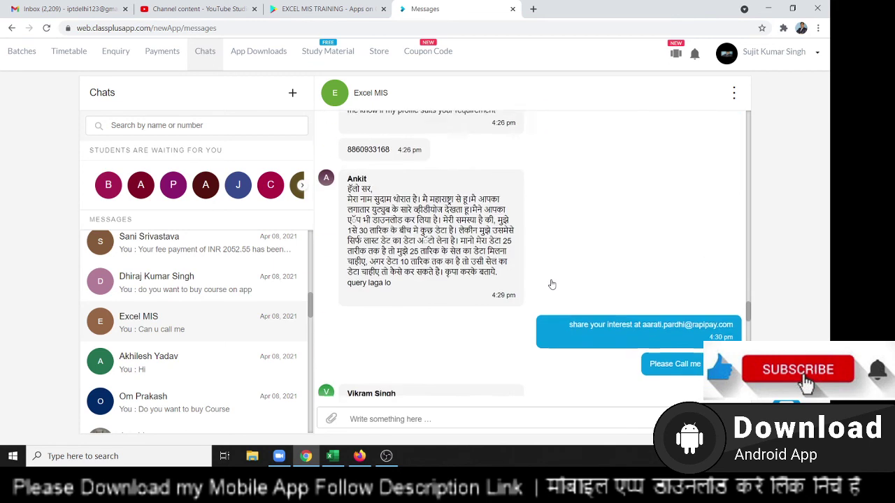
{"action": "scroll", "coordinate": [551, 285], "scroll_direction": "down", "scroll_amount": 5}
{"action": "scroll", "coordinate": [549, 287], "scroll_direction": "down", "scroll_amount": 5}
{"action": "scroll", "coordinate": [548, 288], "scroll_direction": "down", "scroll_amount": 5}
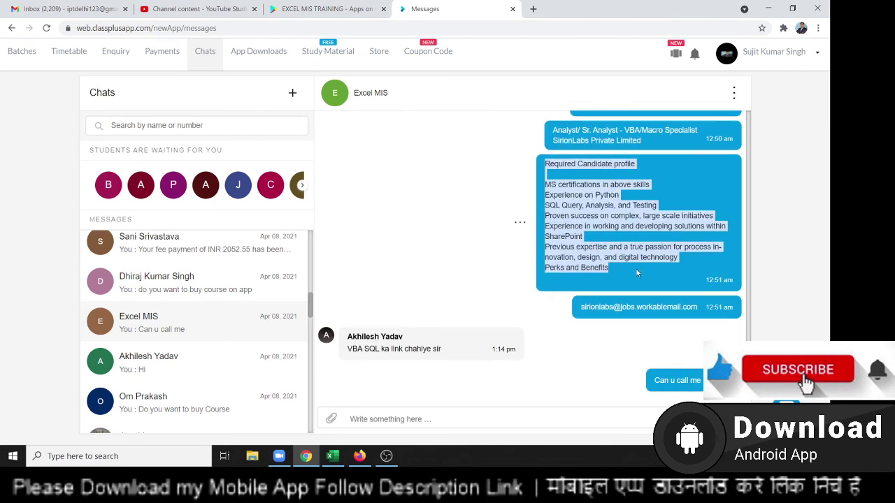
Step: Minimize Chrome and Zoom to reveal the IPT Excel School desktop wallpaper
{"action": "left_click", "coordinate": [767, 9]}
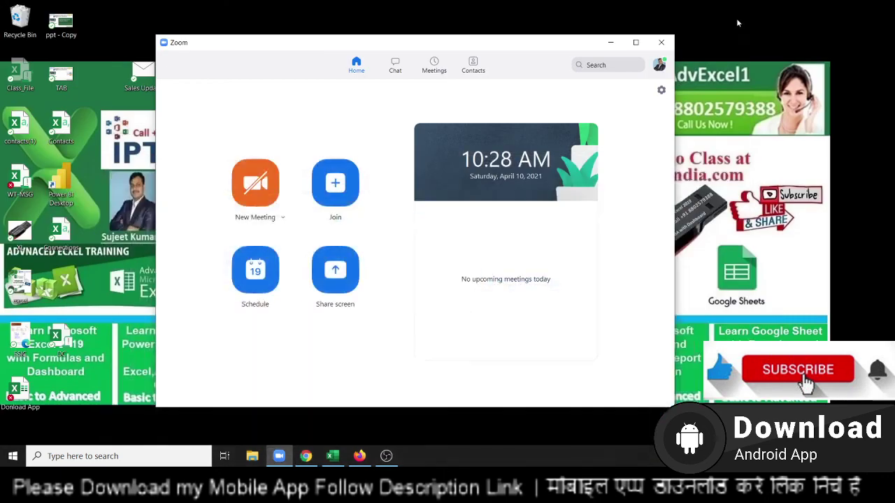
{"action": "left_click", "coordinate": [610, 42]}
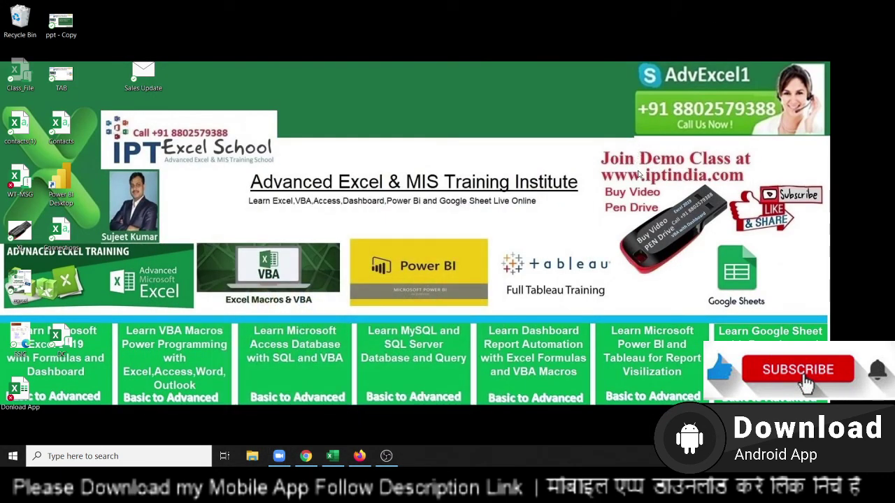
{"action": "left_click_drag", "start_coordinate": [634, 92], "coordinate": [780, 125]}
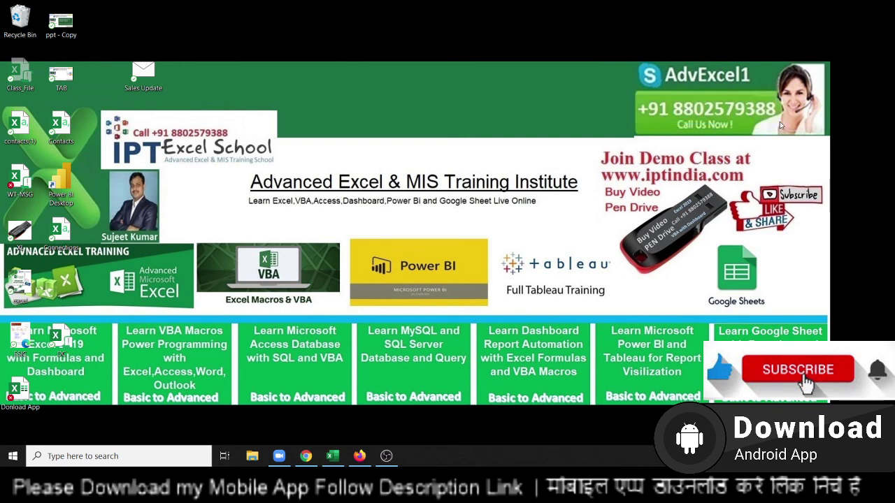